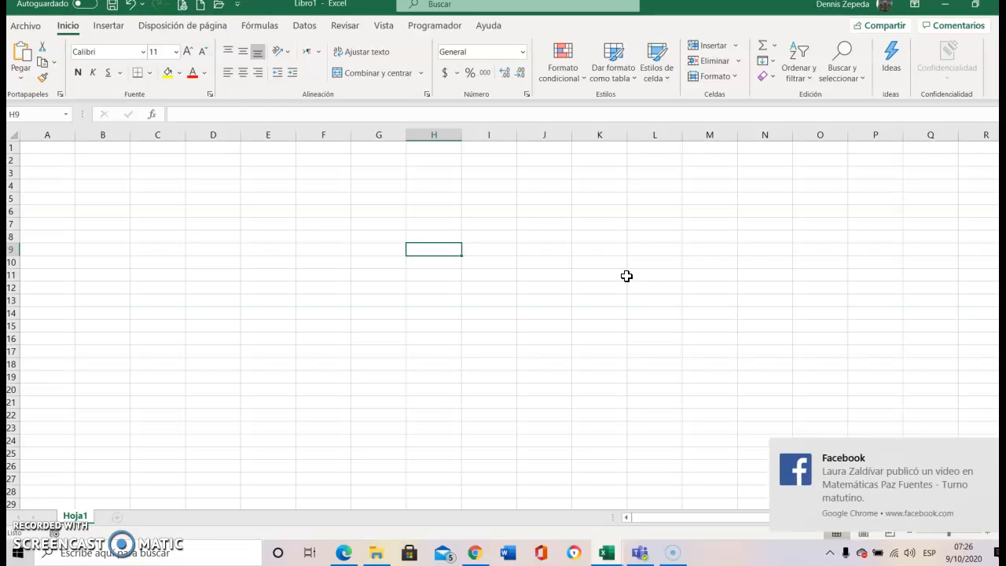
left_click(993, 451)
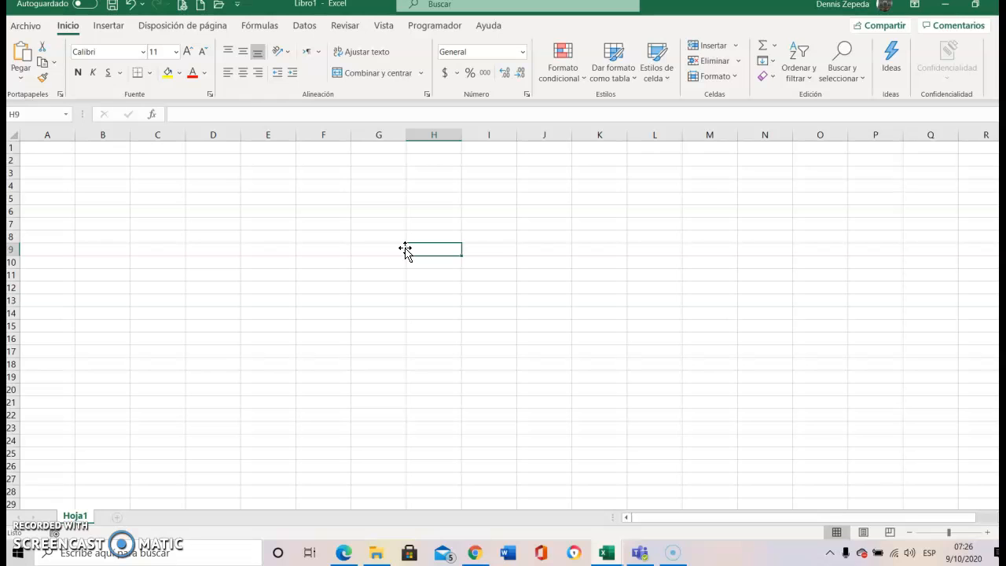
left_click(216, 158)
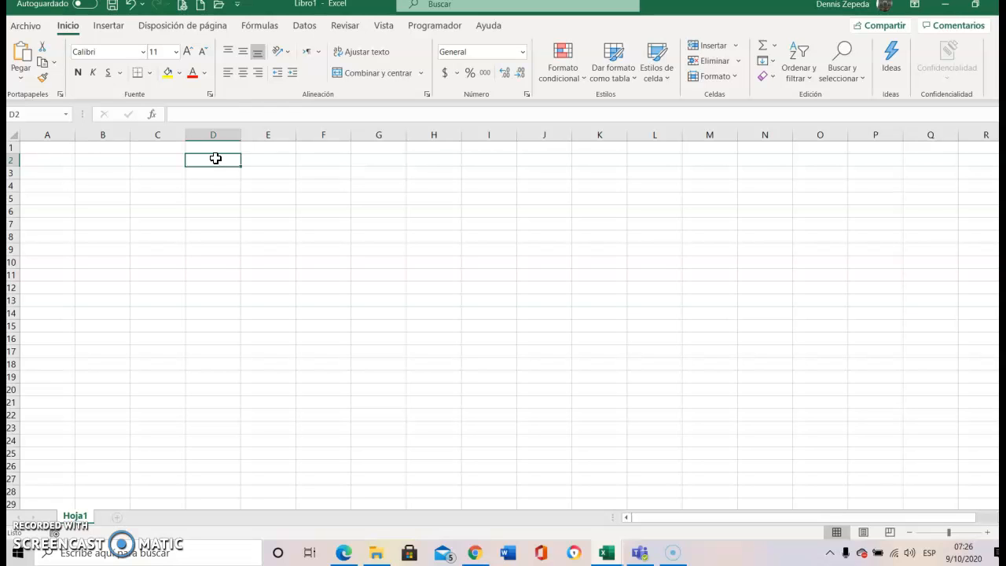
left_click_drag(161, 186, 331, 298)
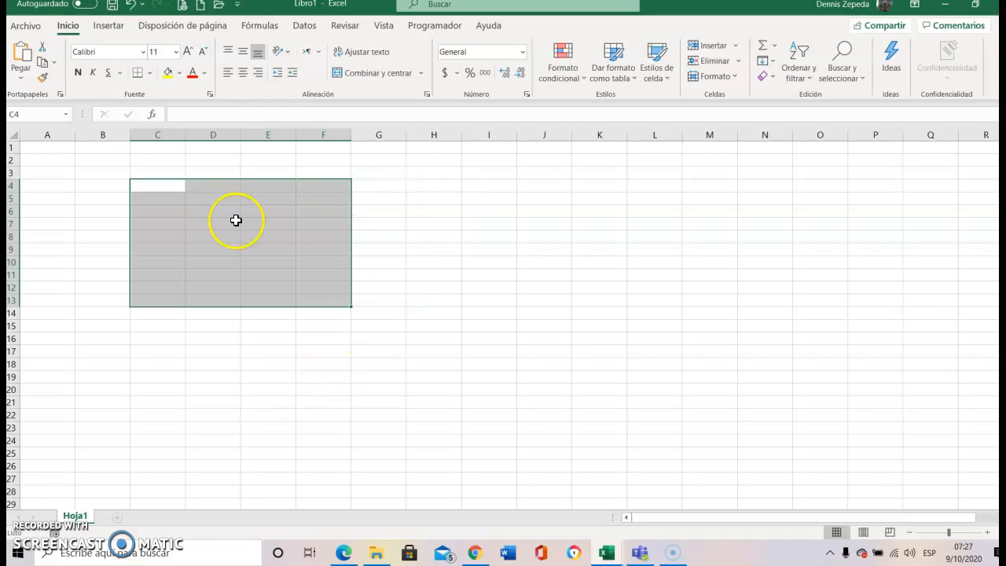
left_click(299, 225)
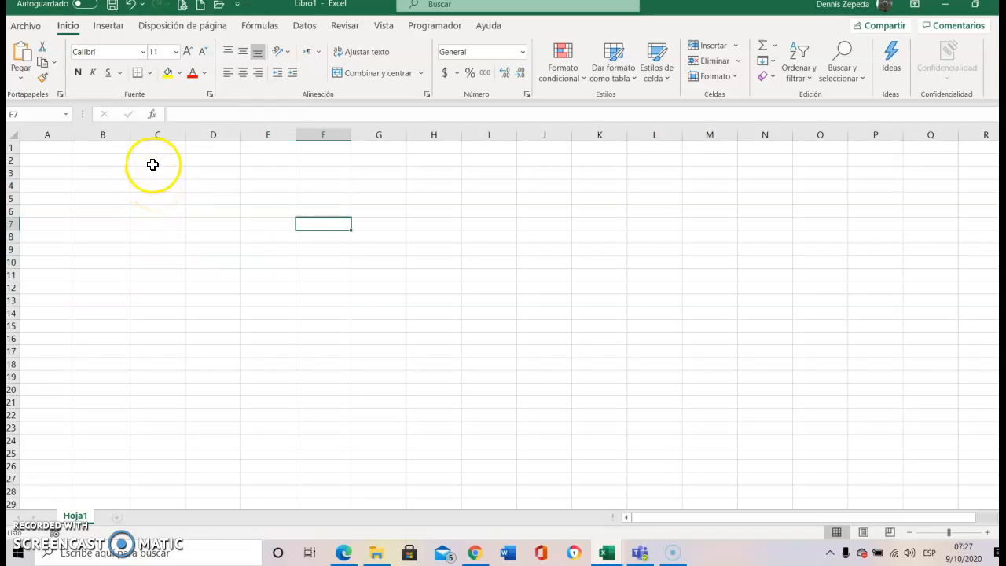
- Enter the values 10, 15, 20, 25 and 30 in cells C1 to C5
left_click(157, 149)
type("10")
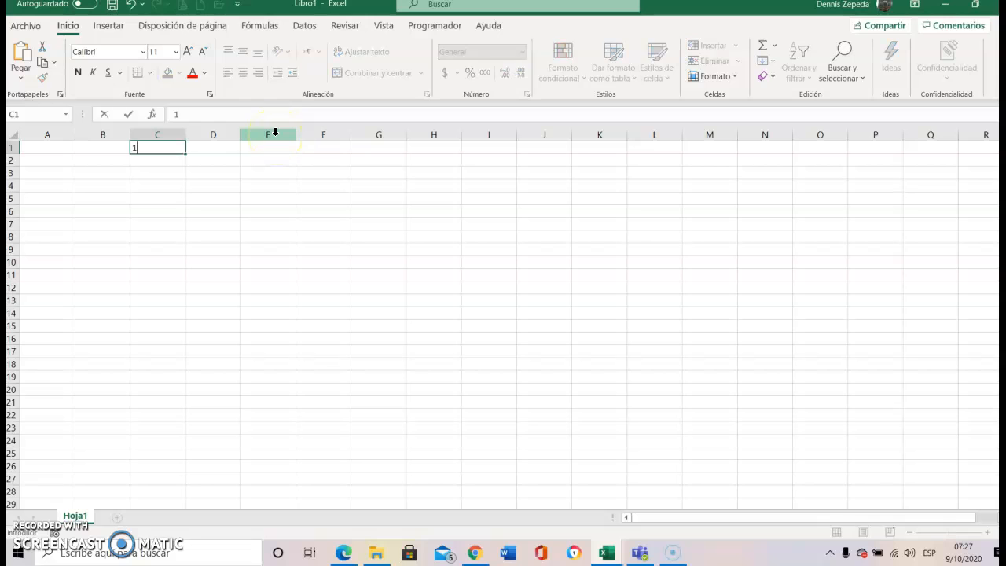
key("Return")
type("15")
key("Return")
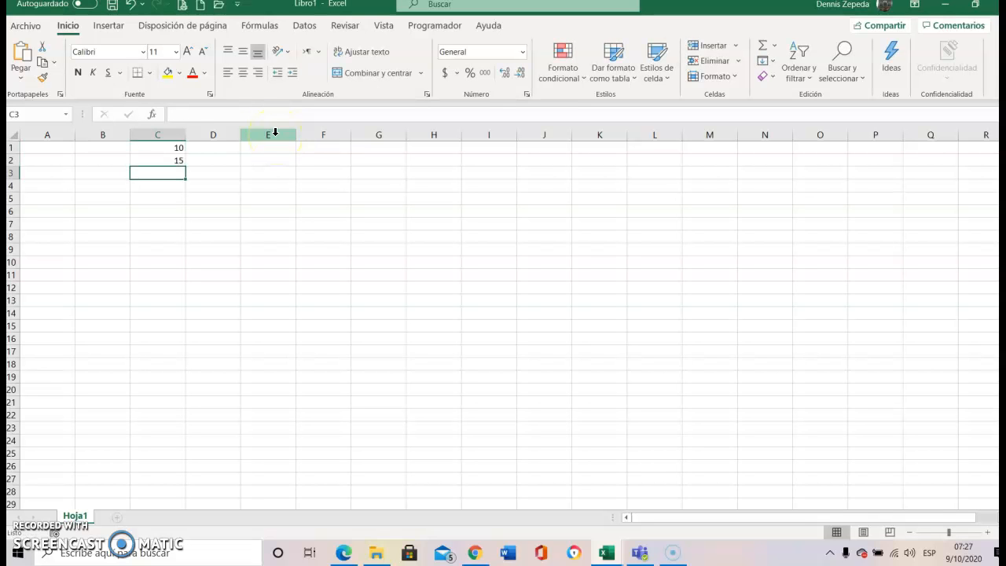
type("20")
key("Return")
type("25")
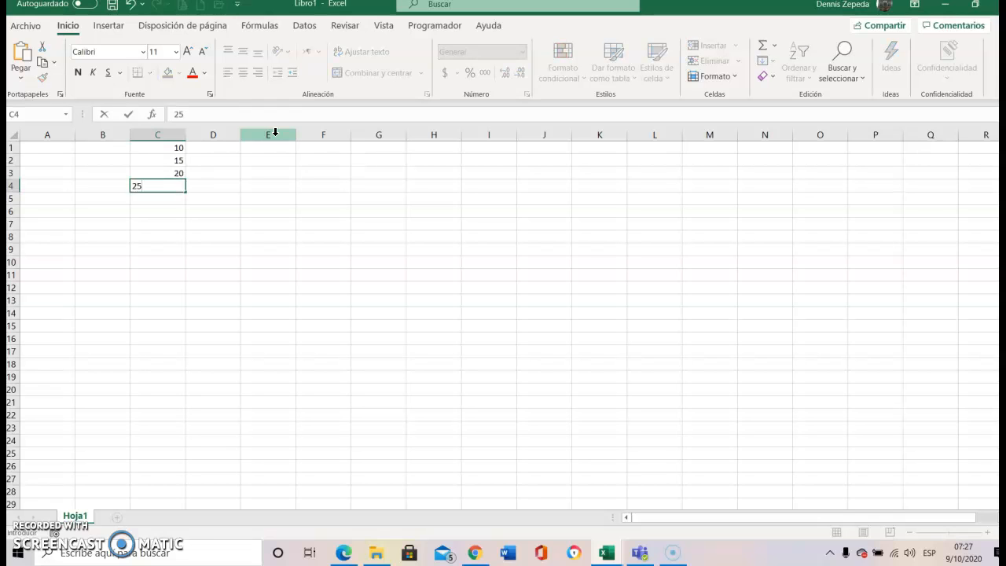
key("Return")
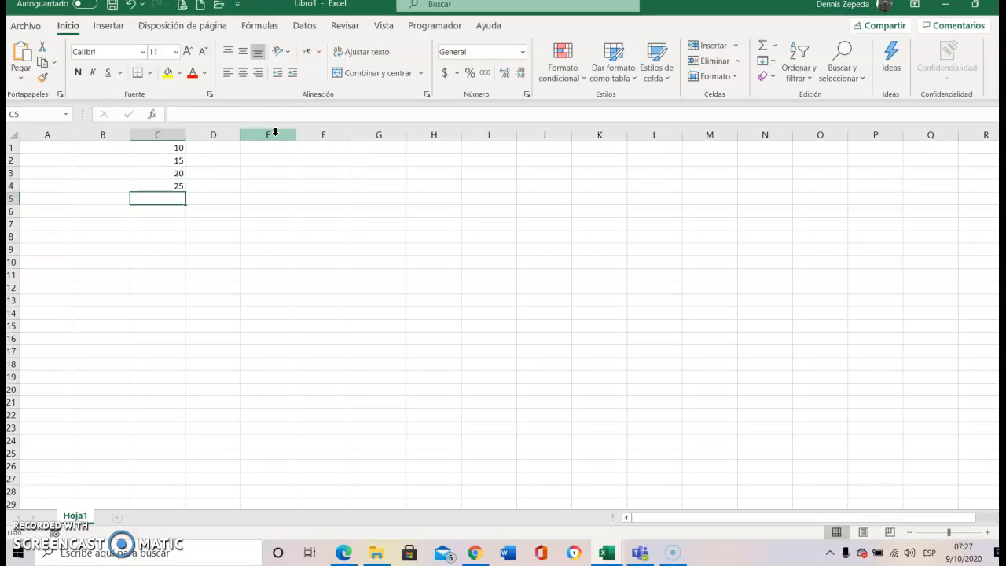
type("30")
key("Return")
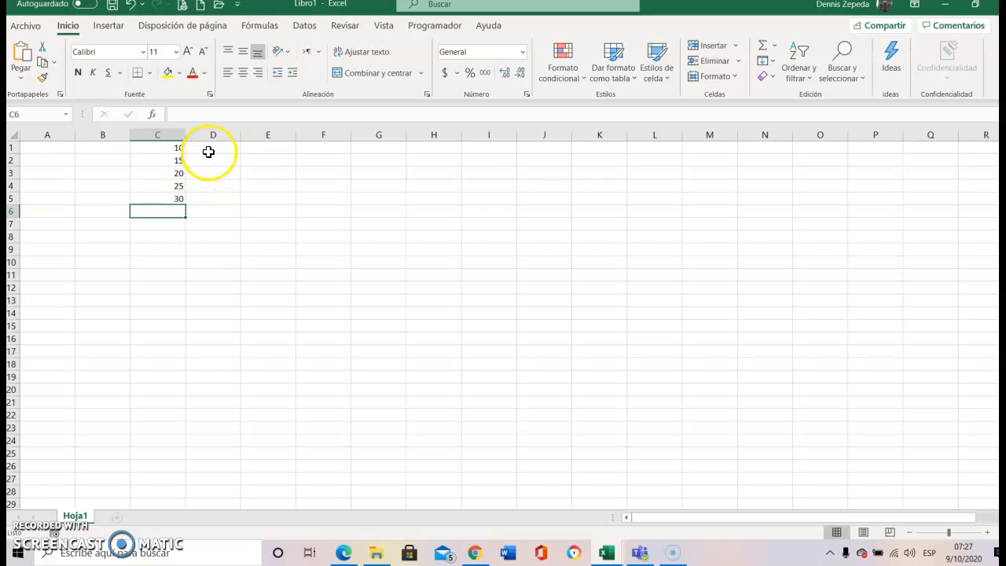
- Enter a formula in D1 that multiplies C1 by 2
left_click(210, 149)
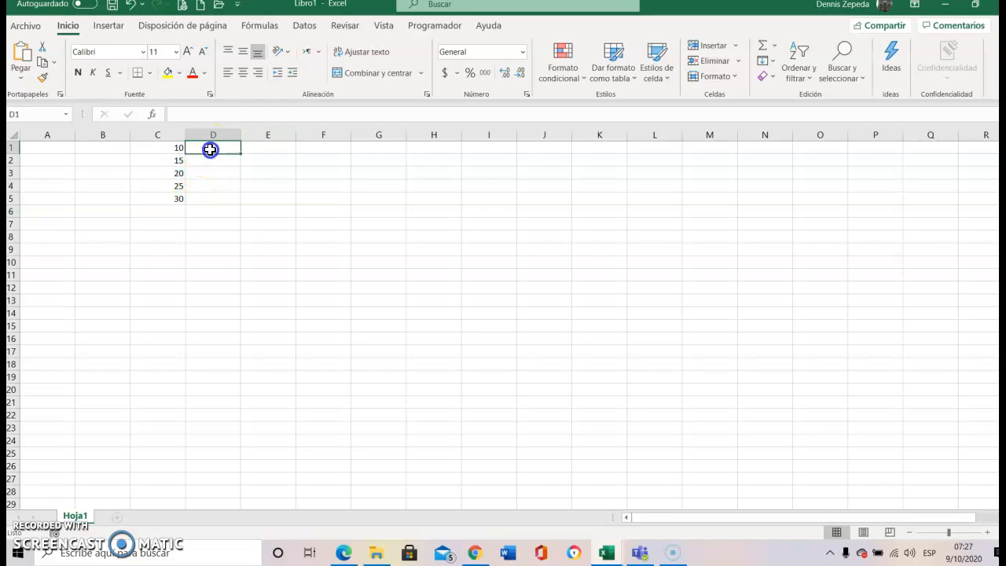
type("+")
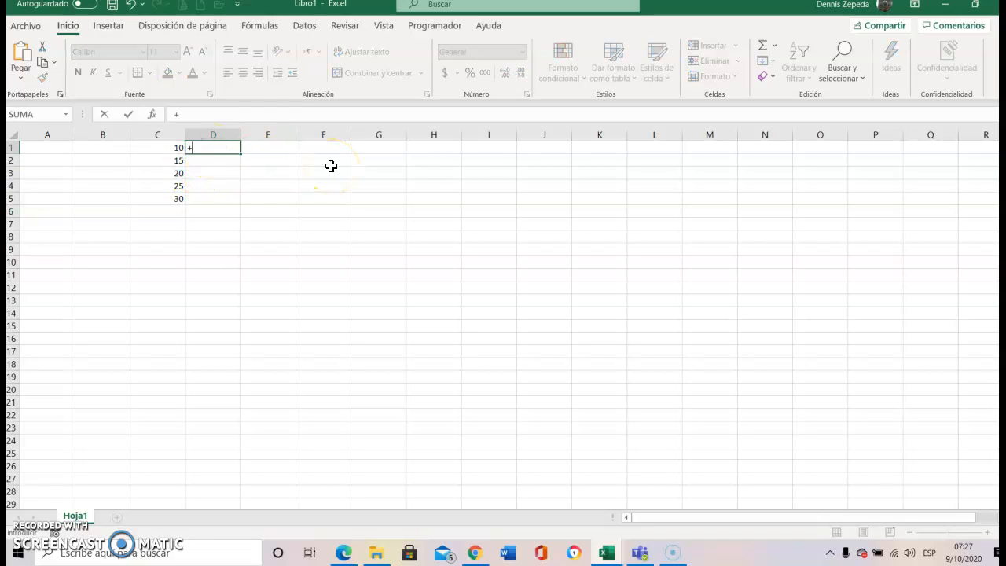
key("Left")
type("*2")
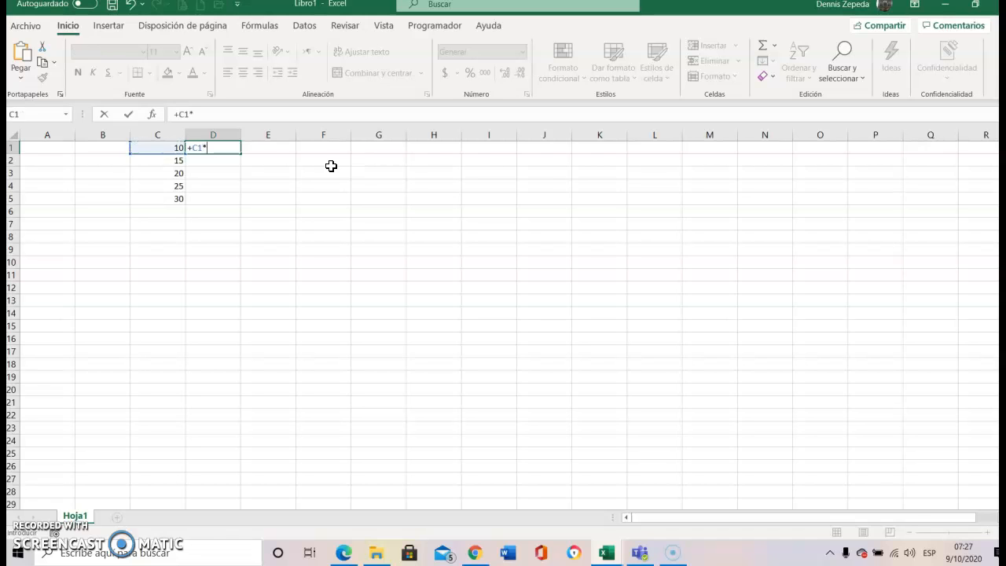
key("Return")
left_click(218, 149)
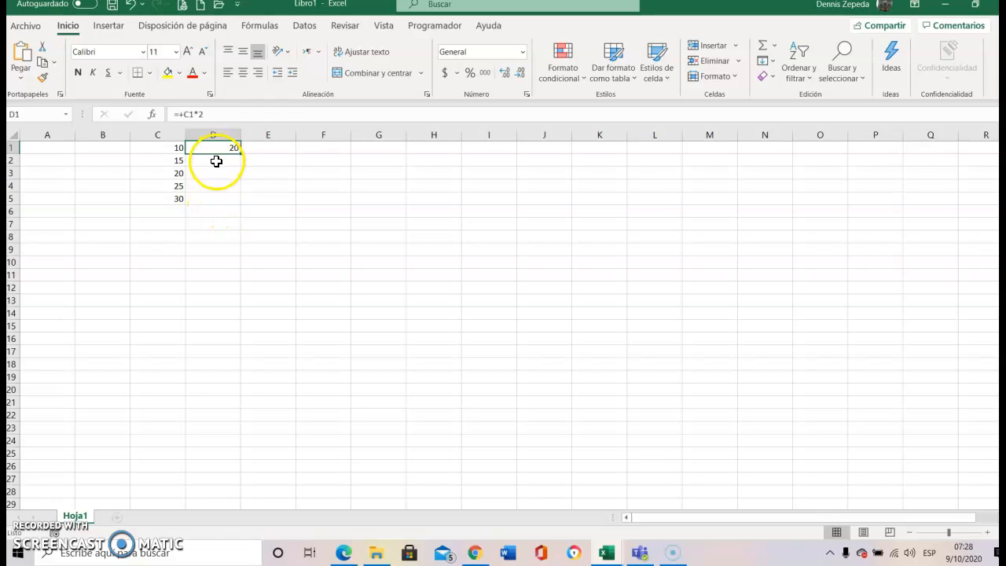
- Enter a formula in D2 that multiplies C2 by 2
left_click(216, 160)
type("+")
key("Left")
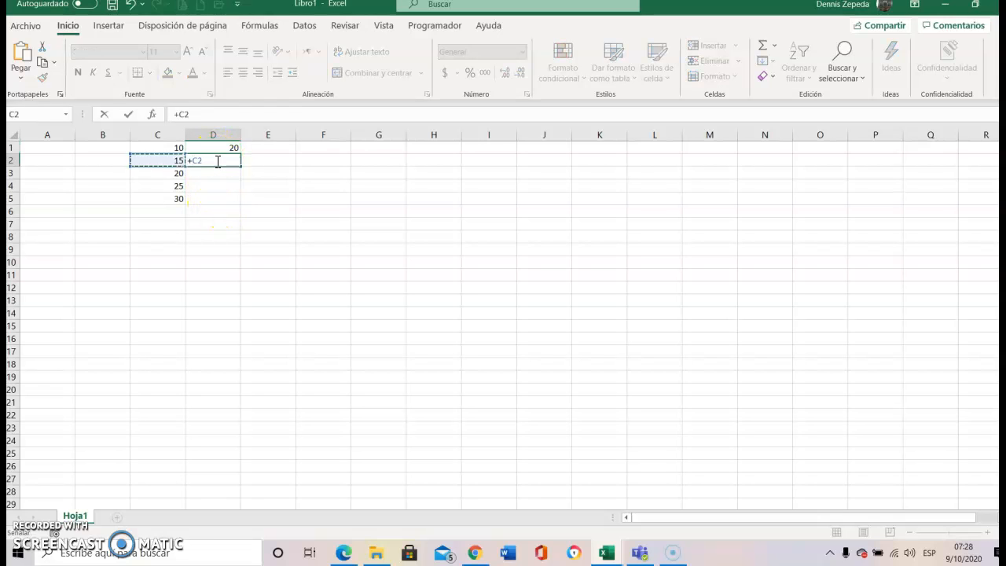
type("*")
key("Return")
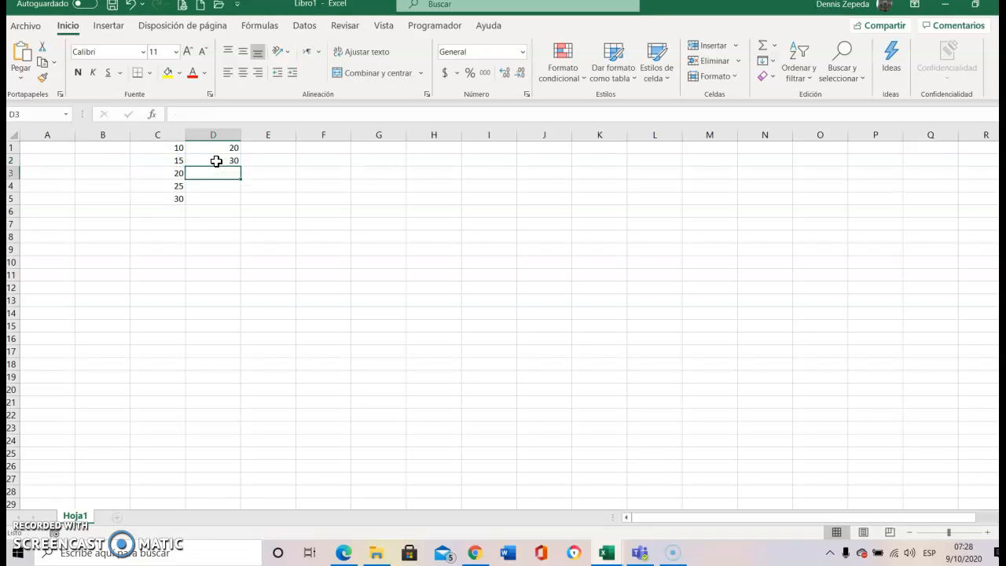
- Clear the formula from cell D2
left_click(222, 168)
left_click(228, 158)
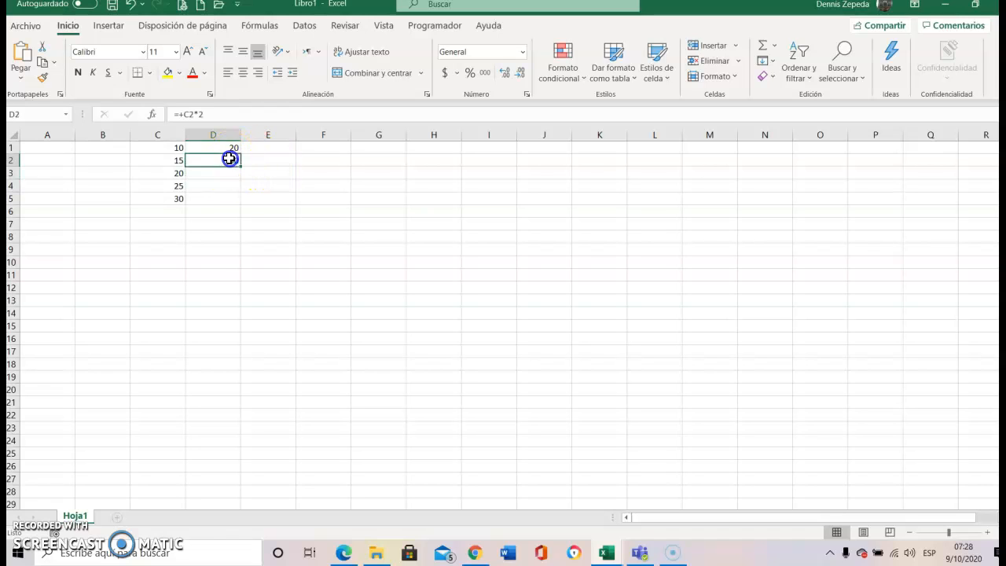
key("Delete")
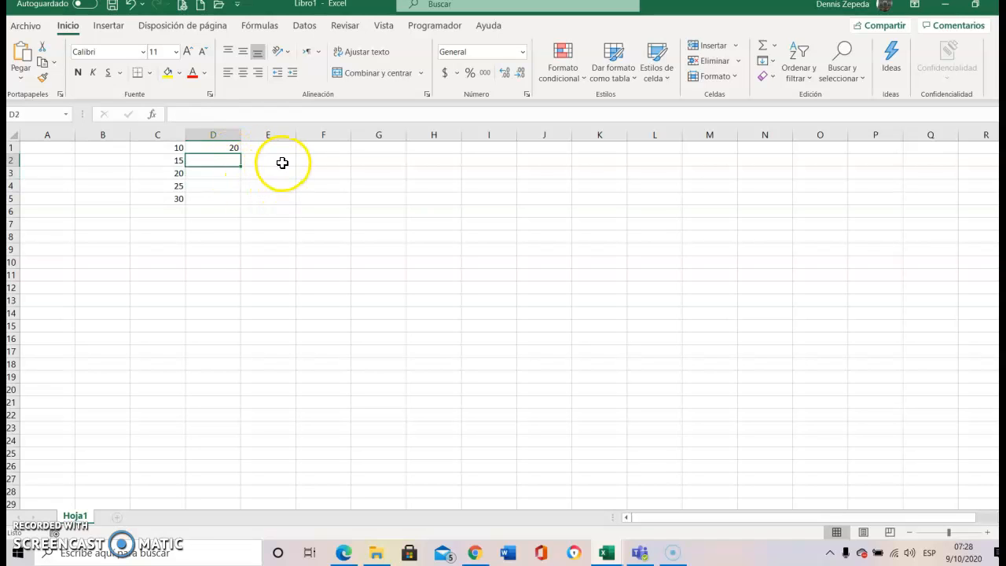
- Fill the formula in D1 down through D5
left_click(218, 144)
left_click_drag(243, 155, 241, 205)
left_click(275, 165)
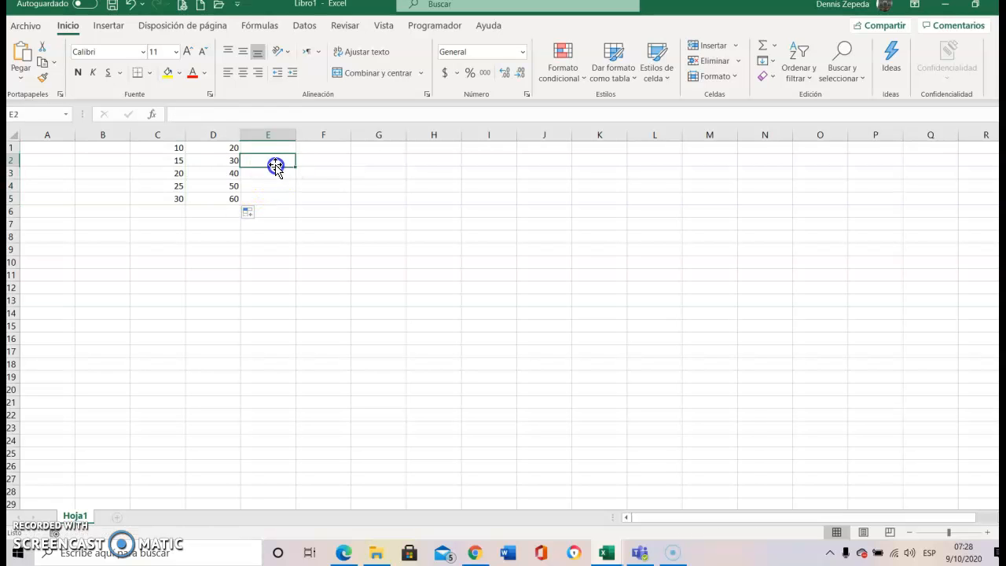
- Check how the row reference changes in the formulas of cells D1 to D5
left_click(218, 158)
left_click(222, 147)
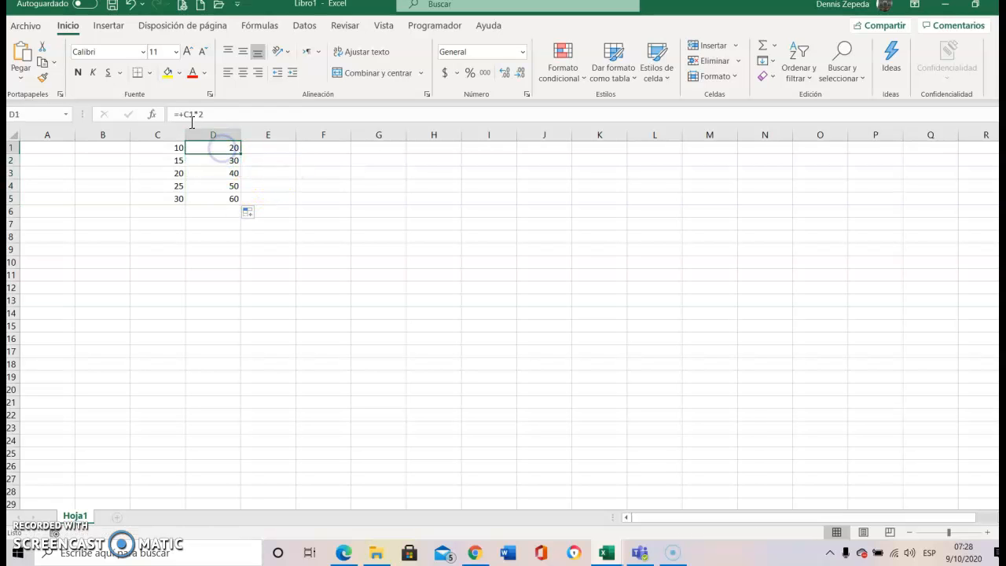
left_click(220, 158)
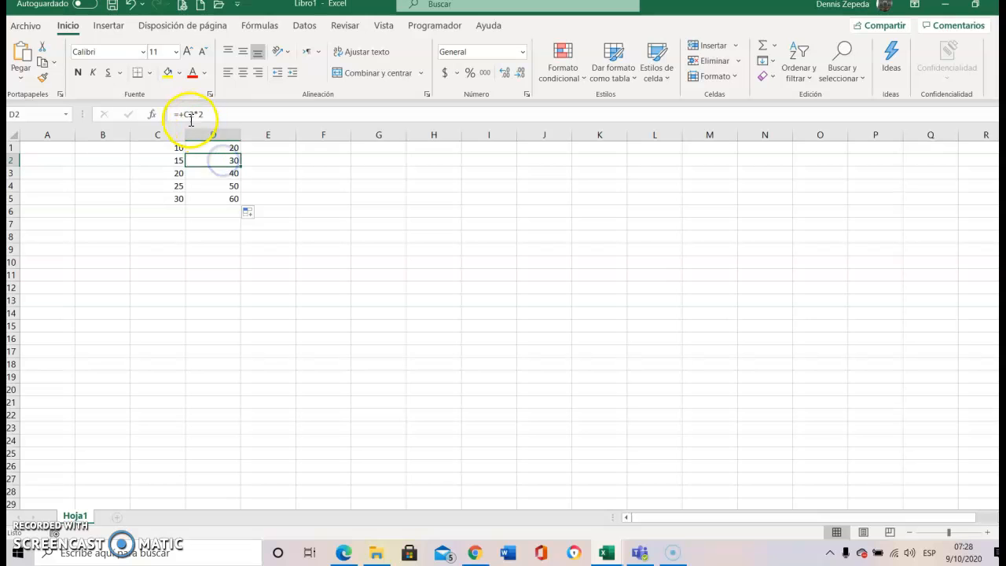
left_click(213, 173)
left_click(219, 185)
left_click(225, 198)
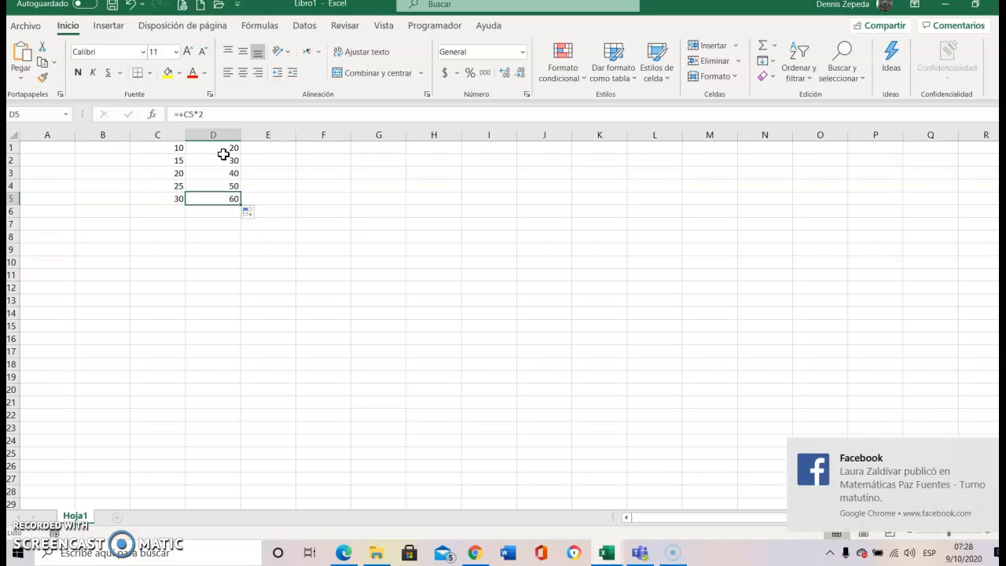
left_click(989, 450)
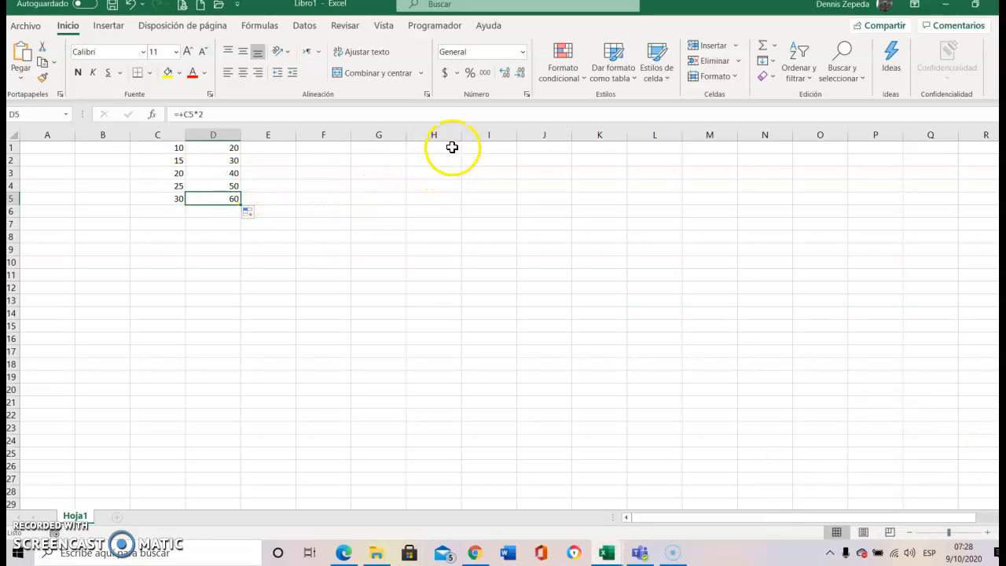
- Enter the label REFERENCIA RELATIVA in cell C7 below the number columns
left_click_drag(157, 224, 255, 223)
type("RE")
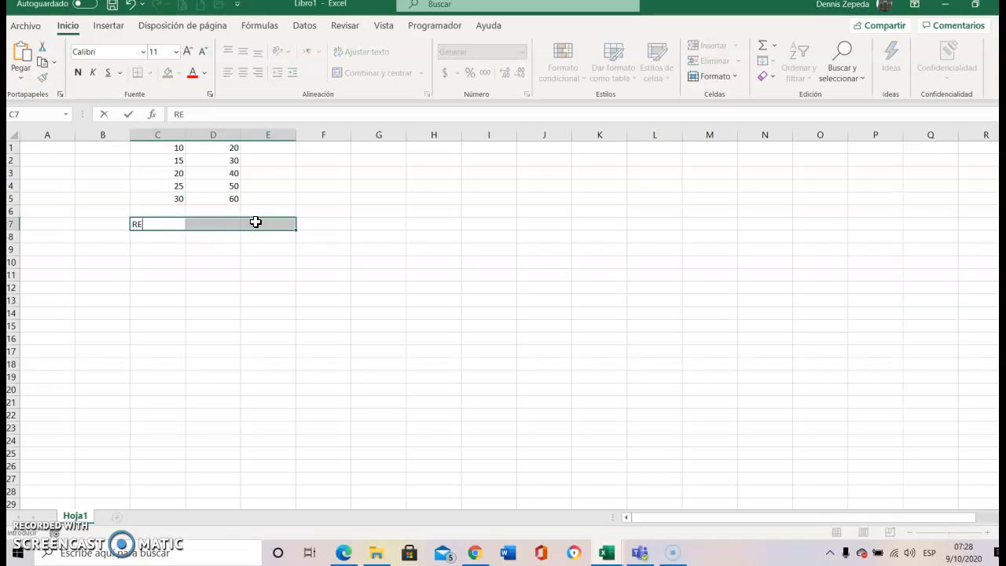
type("LATIVA")
key("BackSpace")
key("BackSpace")
key("BackSpace")
key("BackSpace")
key("BackSpace")
key("BackSpace")
type("FERENCIA")
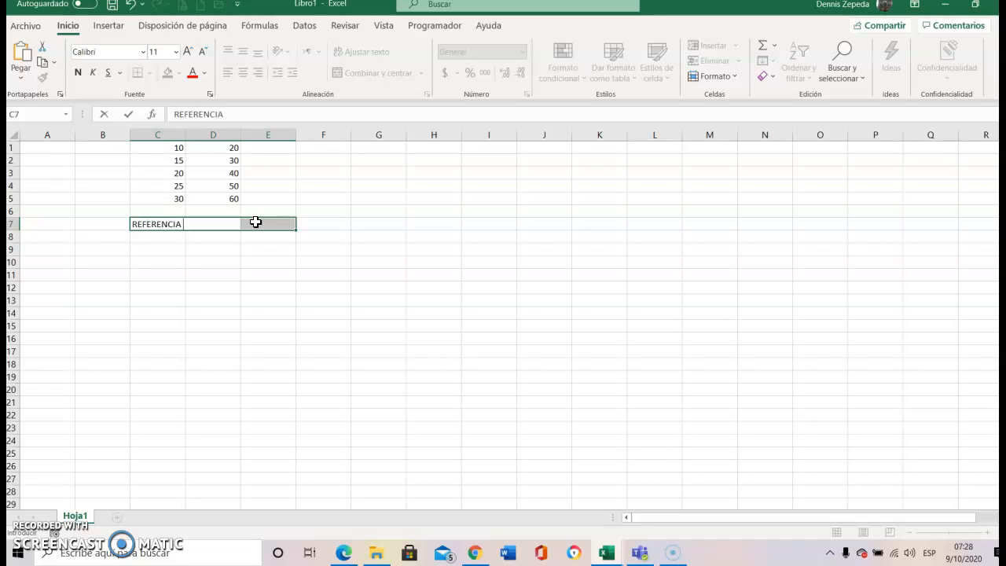
type(" RELATIVA")
key("Return")
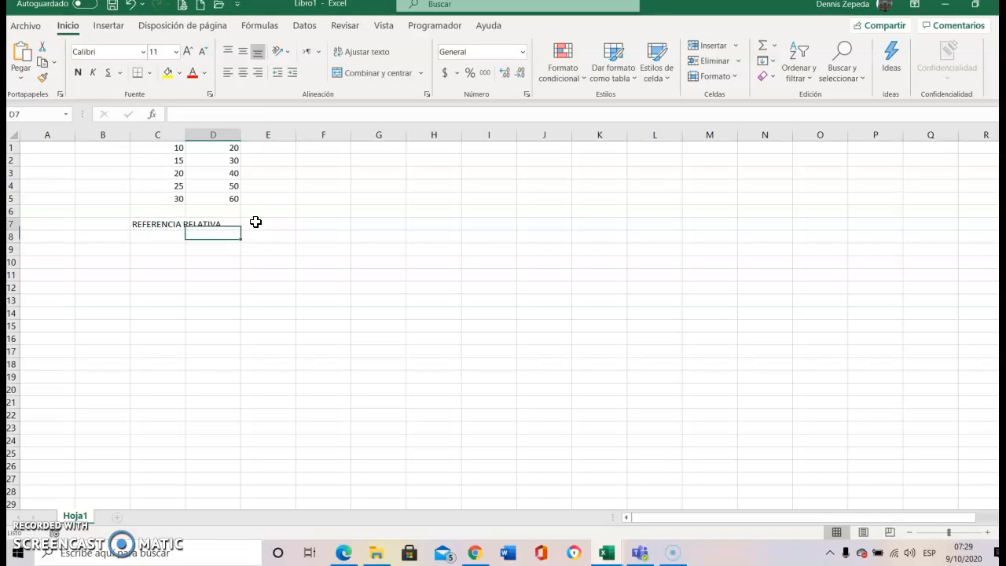
- Merge and center the REFERENCIA RELATIVA label across C7:D7 and make it bold
key("Up")
left_click_drag(255, 223, 236, 222)
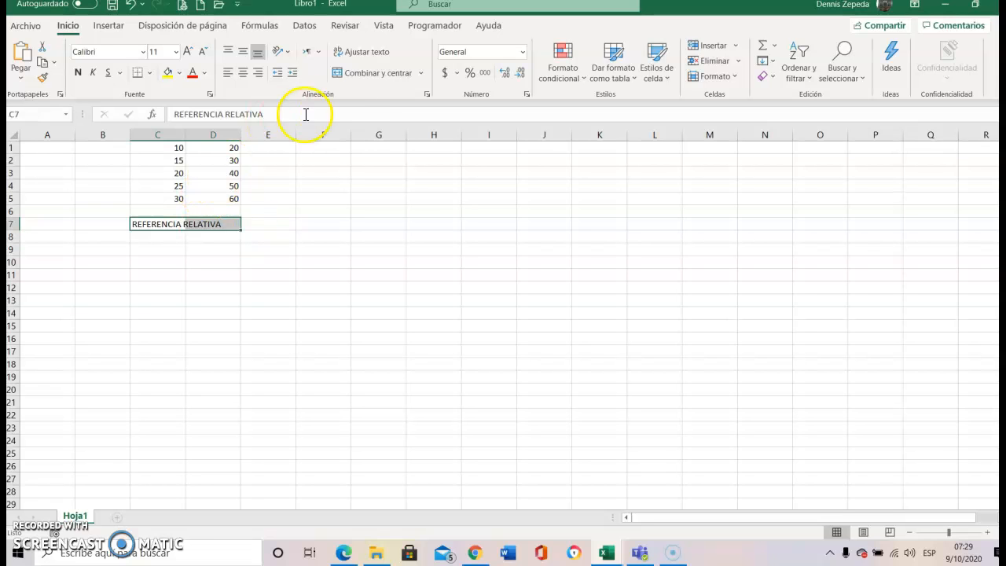
left_click(377, 72)
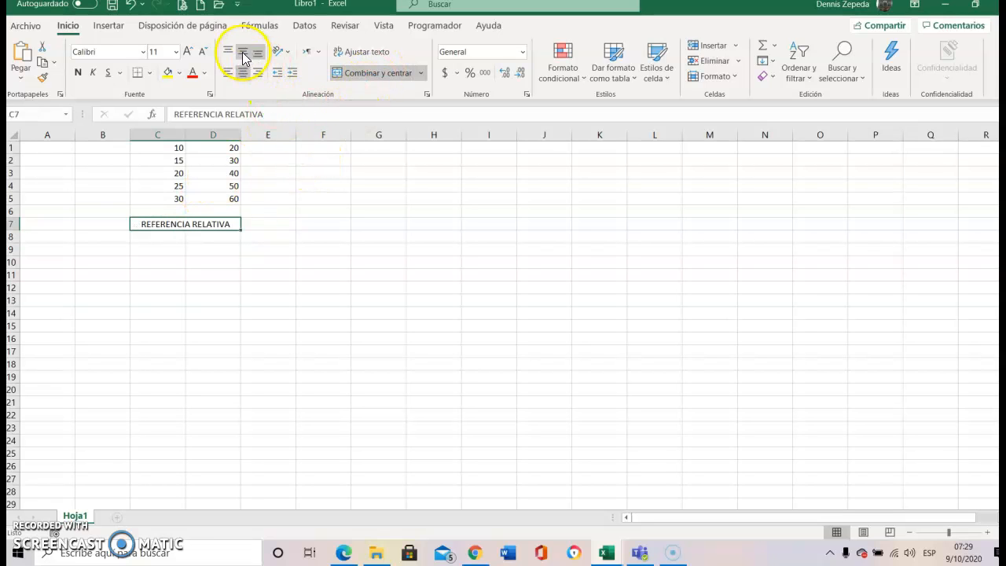
left_click(78, 74)
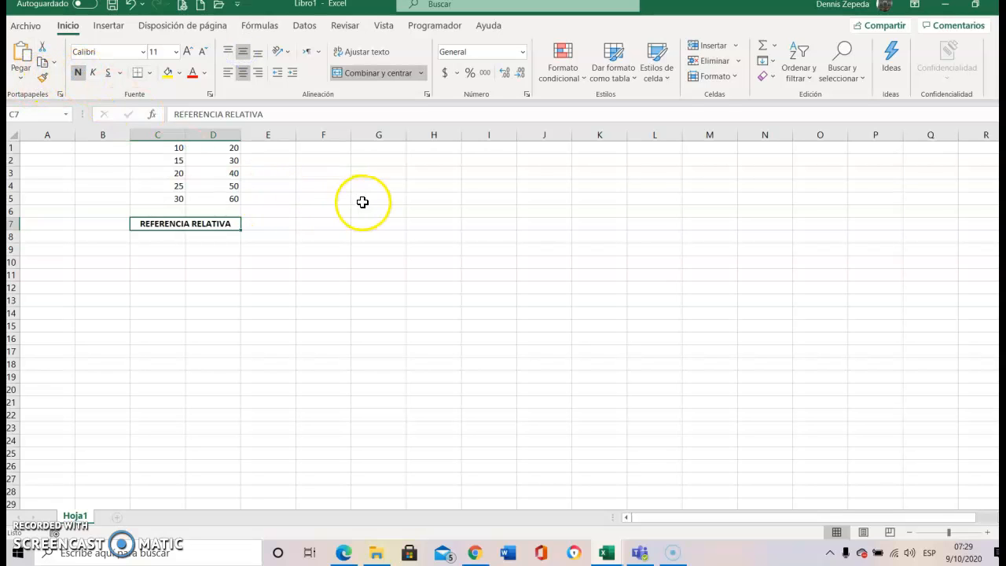
- Copy the numbers in C1:C5 to column G starting at G1
left_click(375, 146)
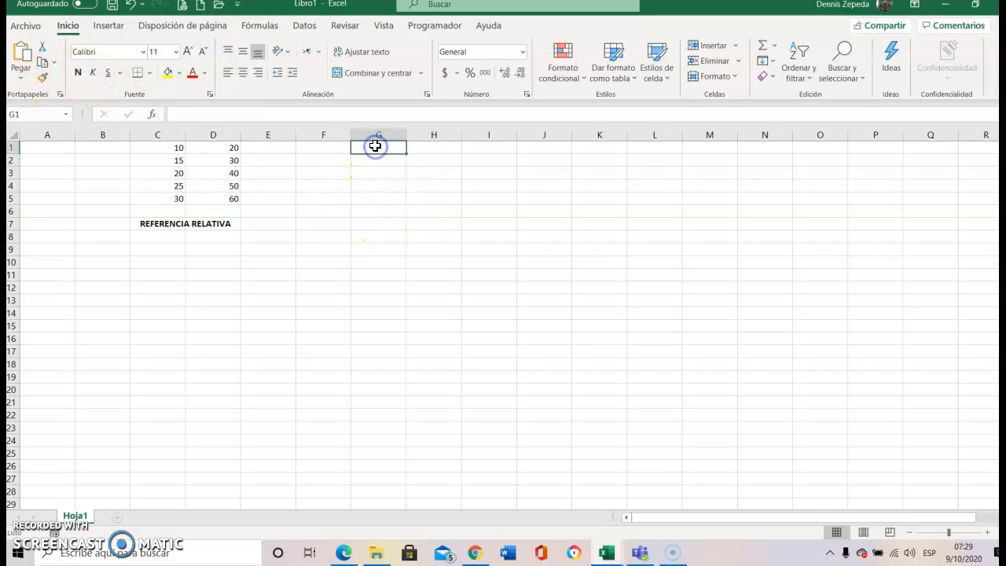
key("Left")
key("Left")
key("Left")
key("Left")
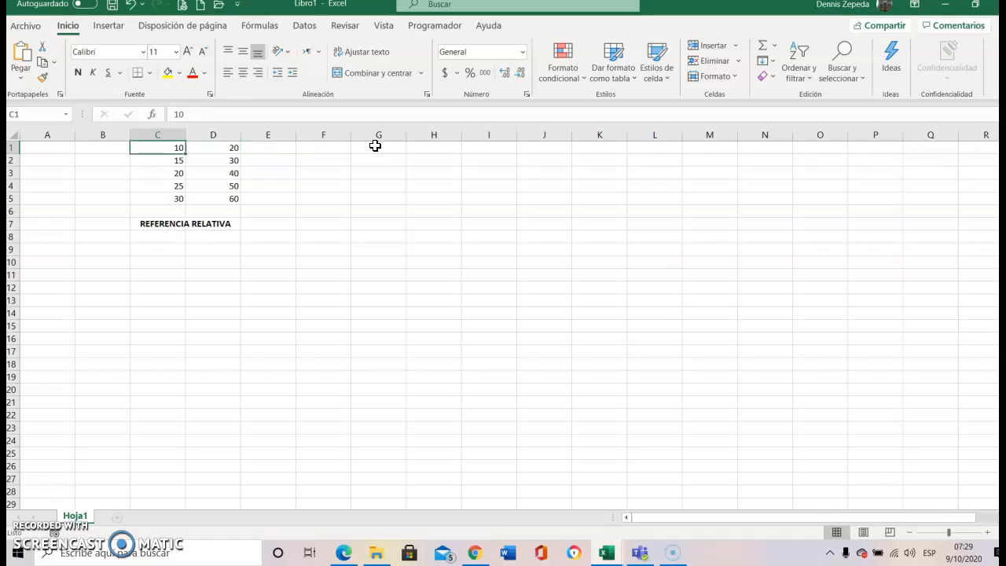
key("shift+Down")
key("shift+Down")
key("shift+Down")
key("shift+Down")
key("ctrl+c")
key("Right")
key("Right")
key("Right")
key("Right")
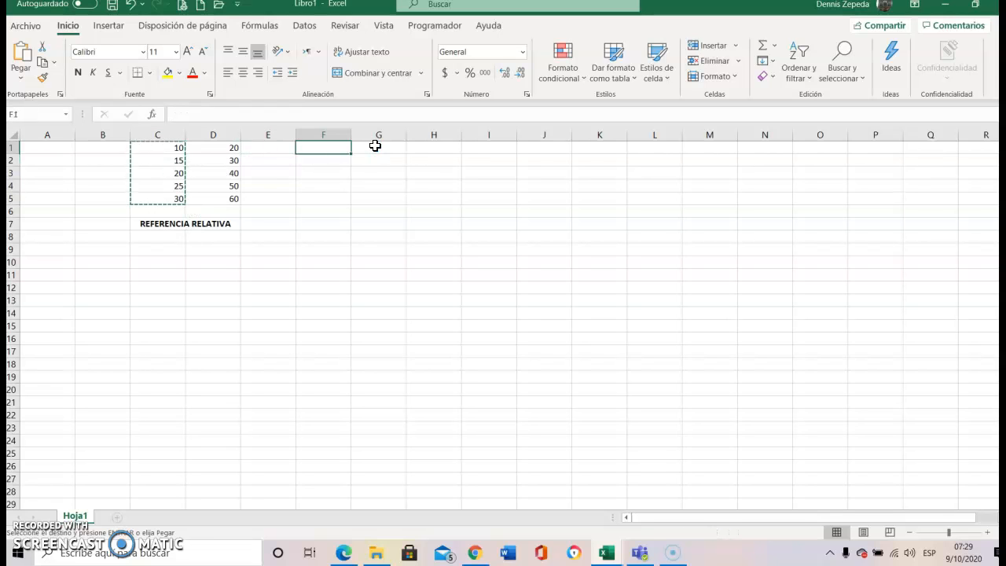
key("ctrl+v")
key("Down")
key("Down")
key("Down")
key("Down")
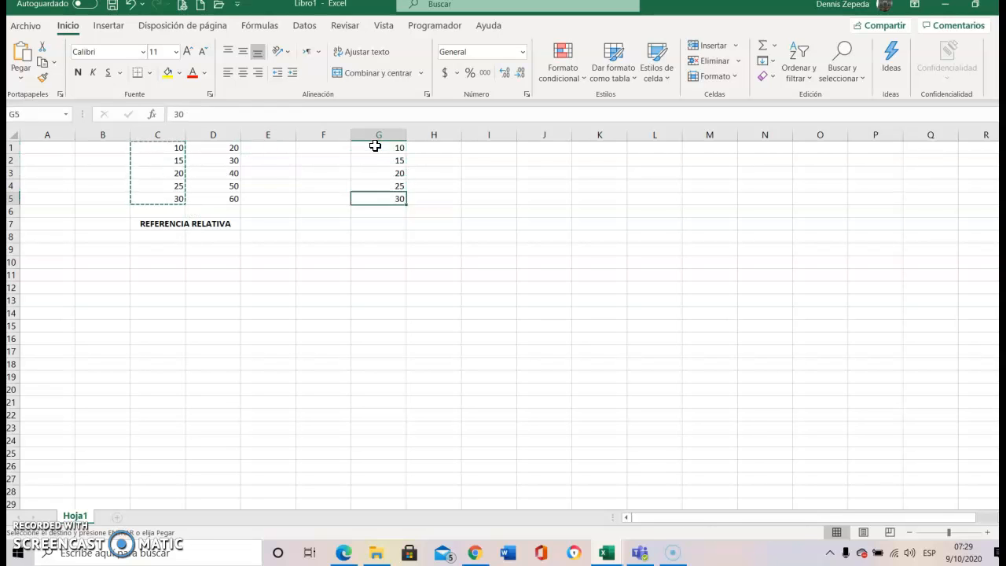
key("Escape")
- Copy the merged REFERENCIA RELATIVA label to G7:H7 under the copied numbers
key("Left")
key("Left")
key("Left")
key("Down")
key("Down")
key("ctrl+c")
key("Right")
key("Right")
key("Right")
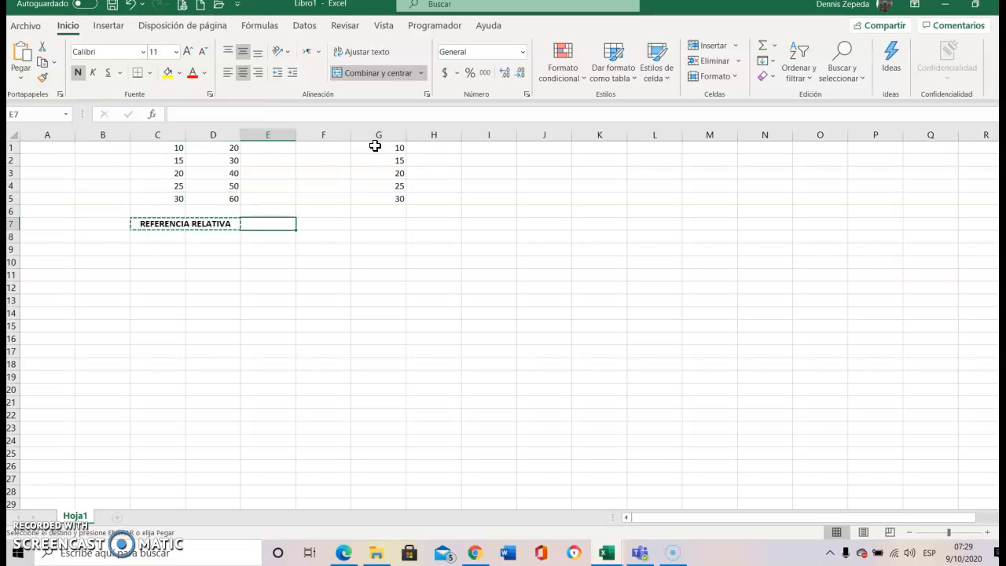
key("ctrl+v")
key("Escape")
- Change the copied label in G7 to REFERENCIA ABSOLUTA
double_click(453, 225)
key("BackSpace")
key("BackSpace")
key("BackSpace")
key("BackSpace")
key("BackSpace")
key("BackSpace")
key("BackSpace")
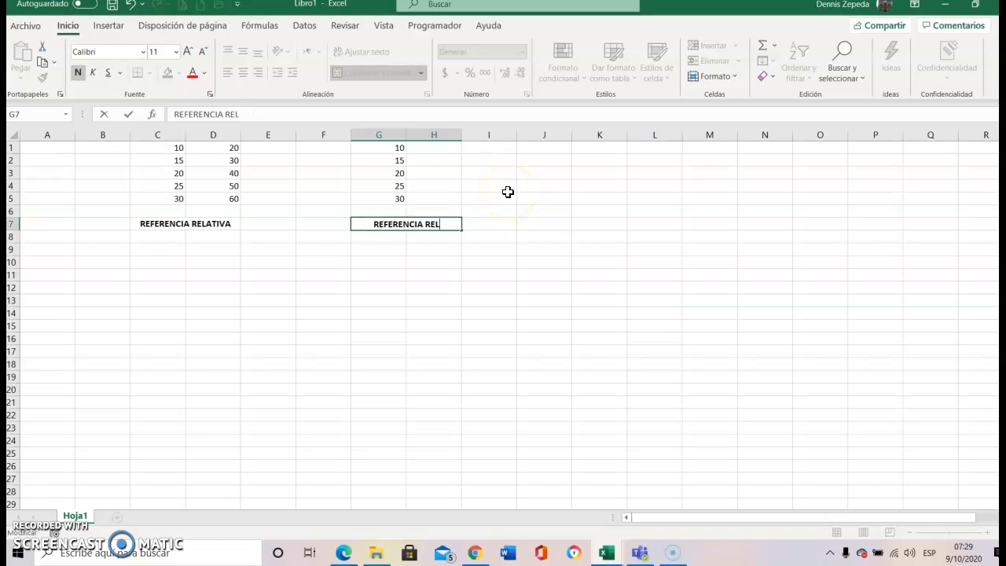
type("ABSOLUTA")
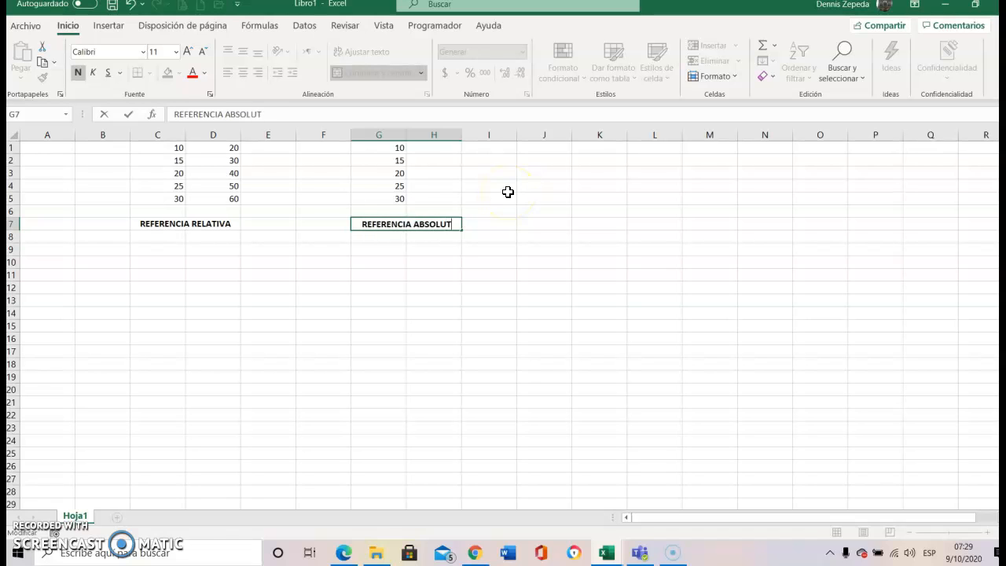
key("Return")
left_click(438, 147)
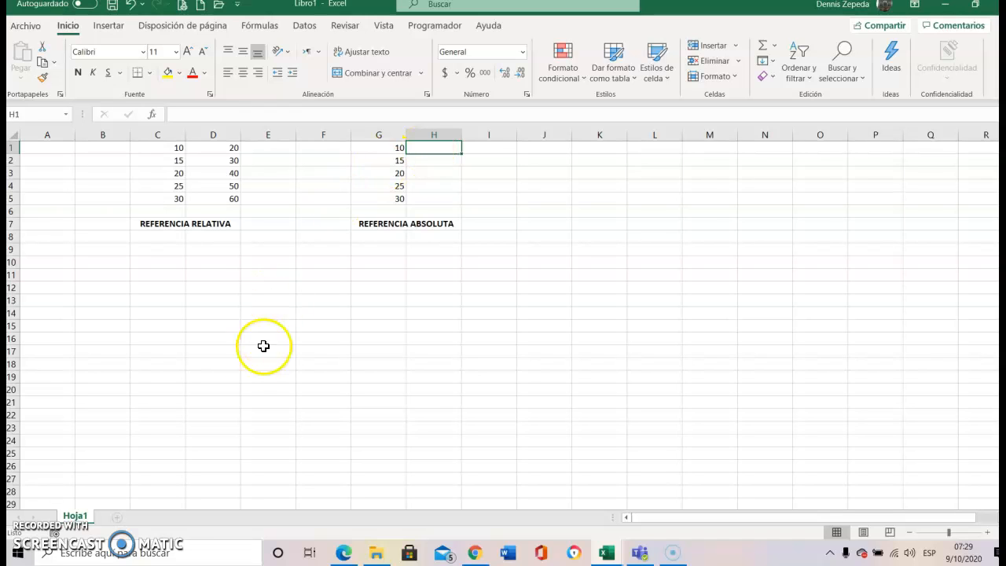
left_click(274, 306)
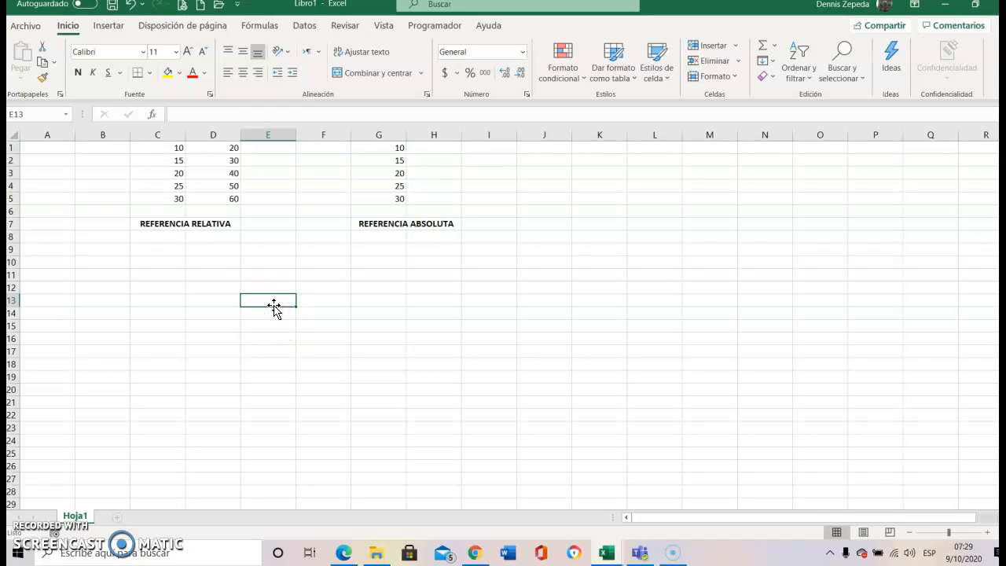
type("$A1")
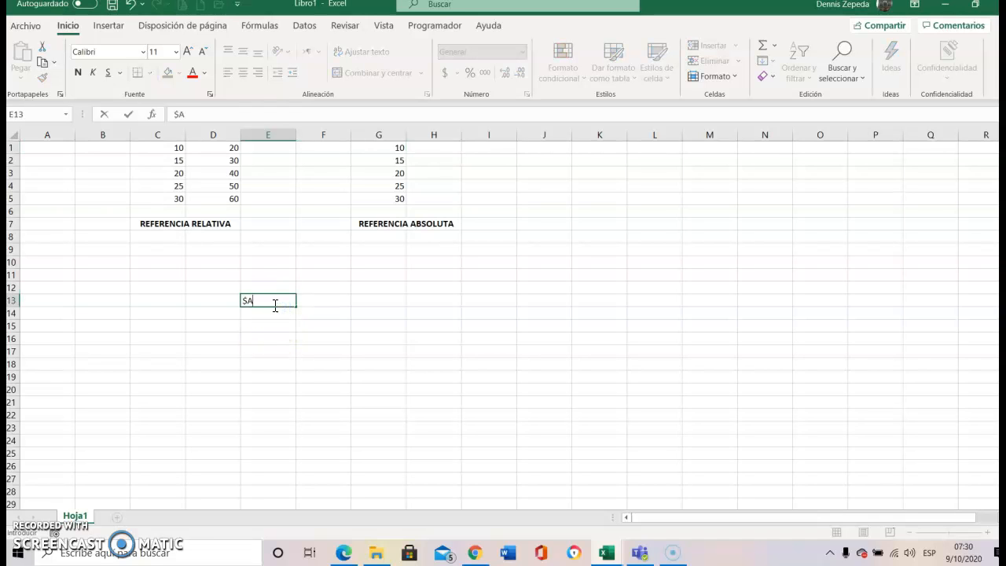
key("BackSpace")
type("$1")
key("BackSpace")
key("BackSpace")
key("BackSpace")
key("BackSpace")
key("Escape")
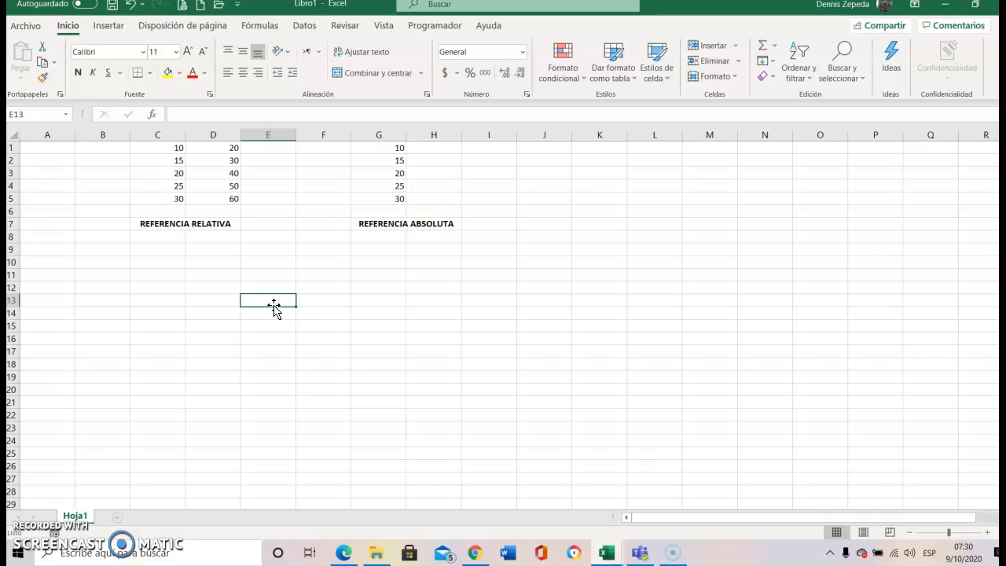
- Enter the formula +G1*2 in cell H1
left_click(419, 145)
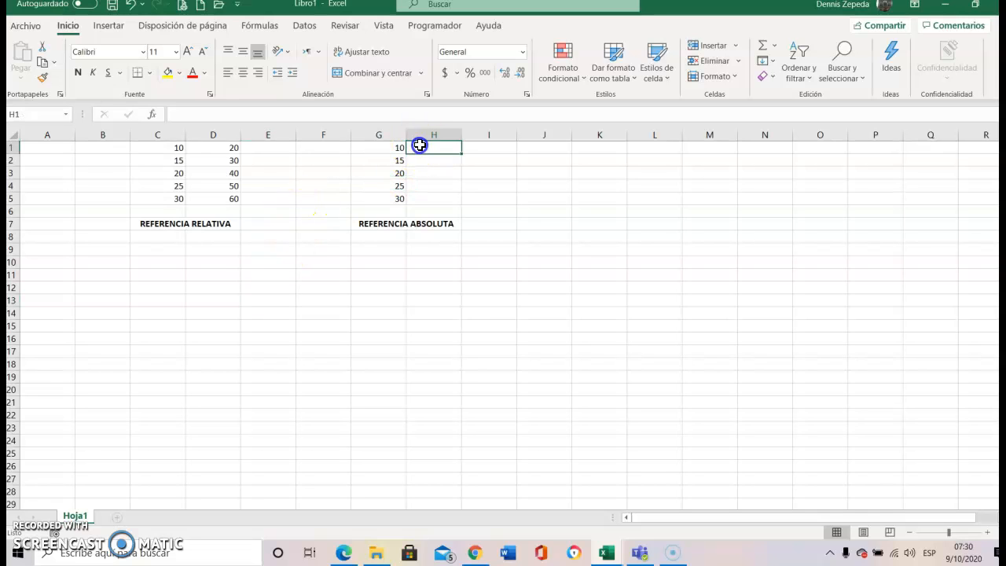
type("+")
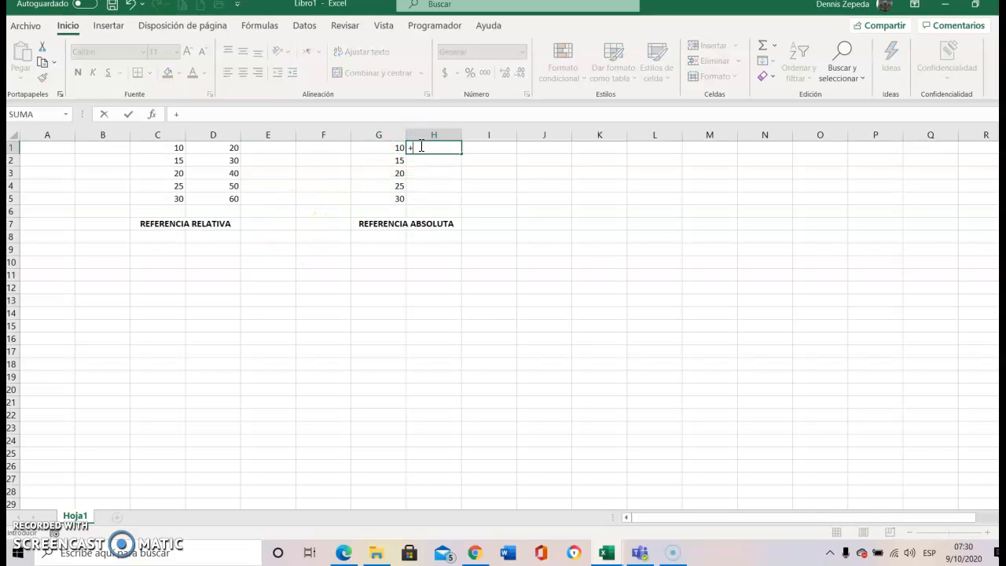
key("Left")
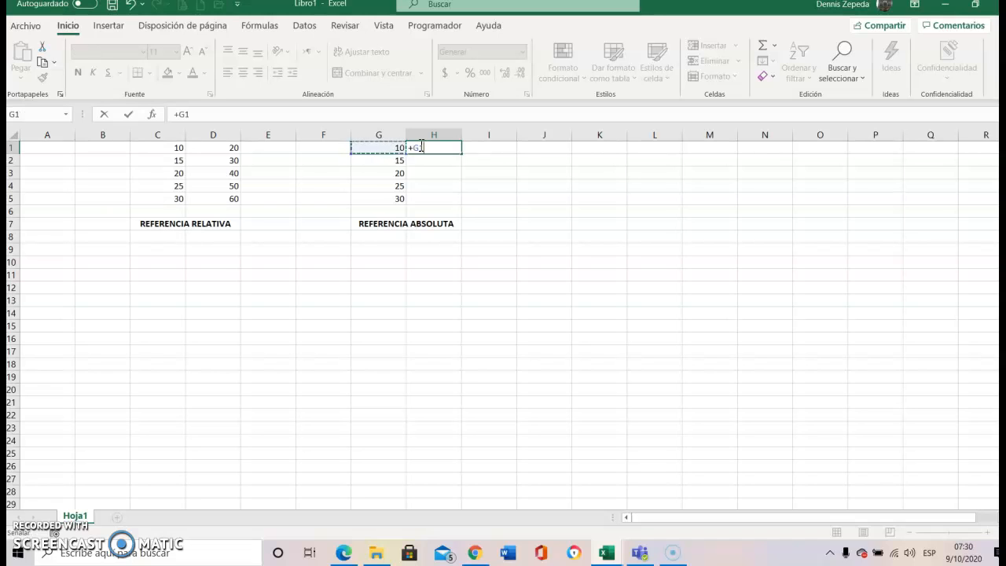
type("*2")
key("Return")
left_click(420, 146)
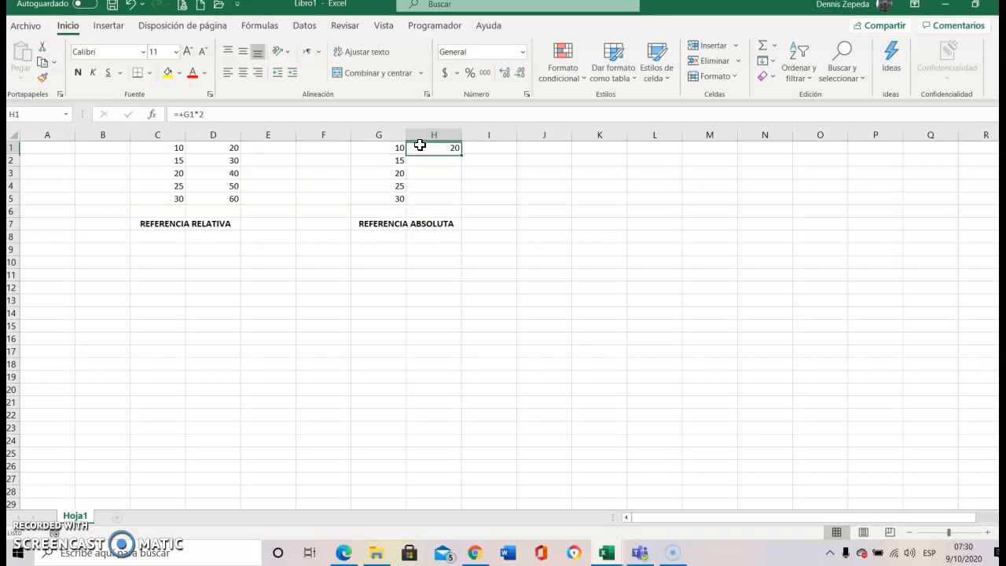
- Make the cell reference in H1's formula absolute so that it reads =+$G$1*2
left_click(184, 115)
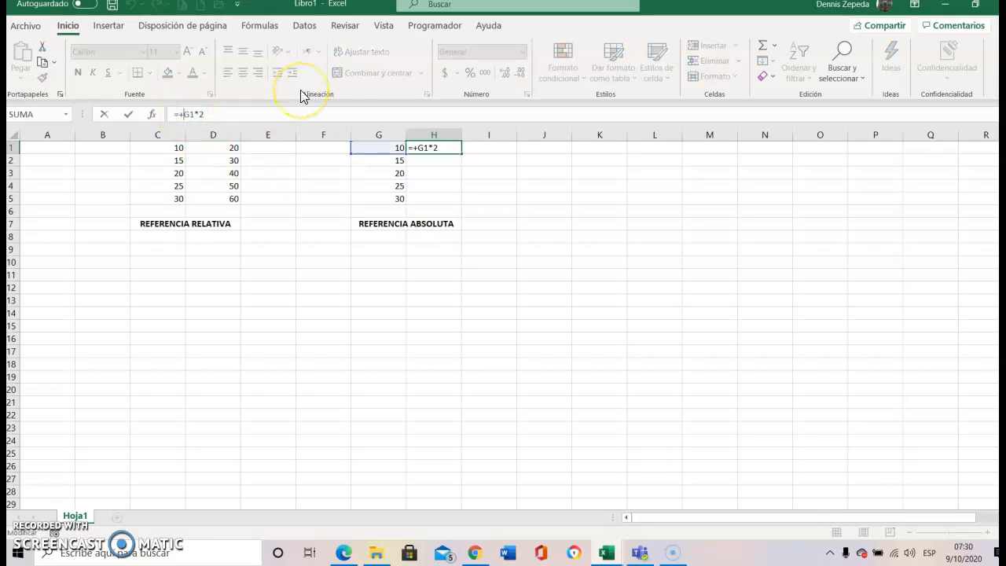
type("$")
key("Right")
type("$")
key("Return")
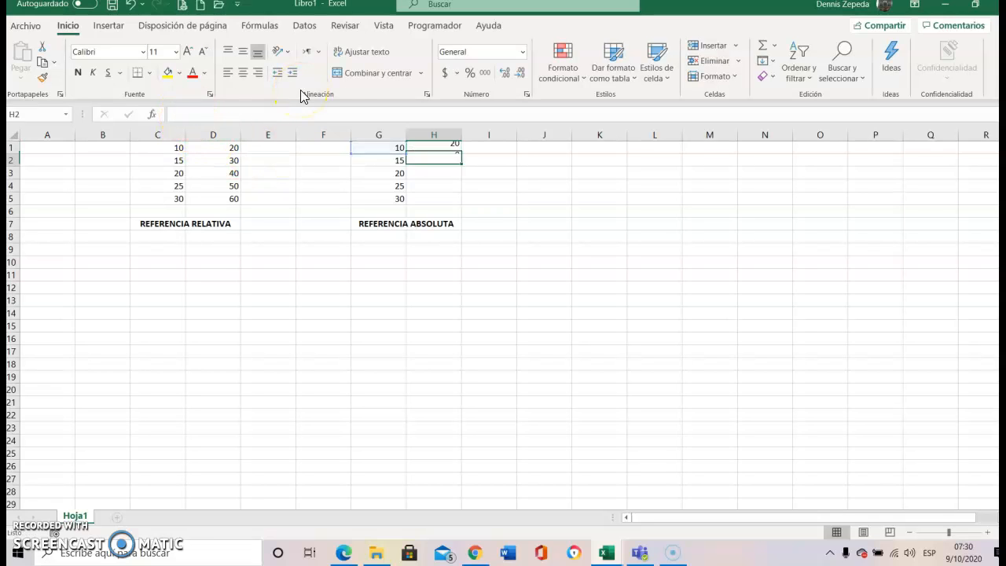
key("Up")
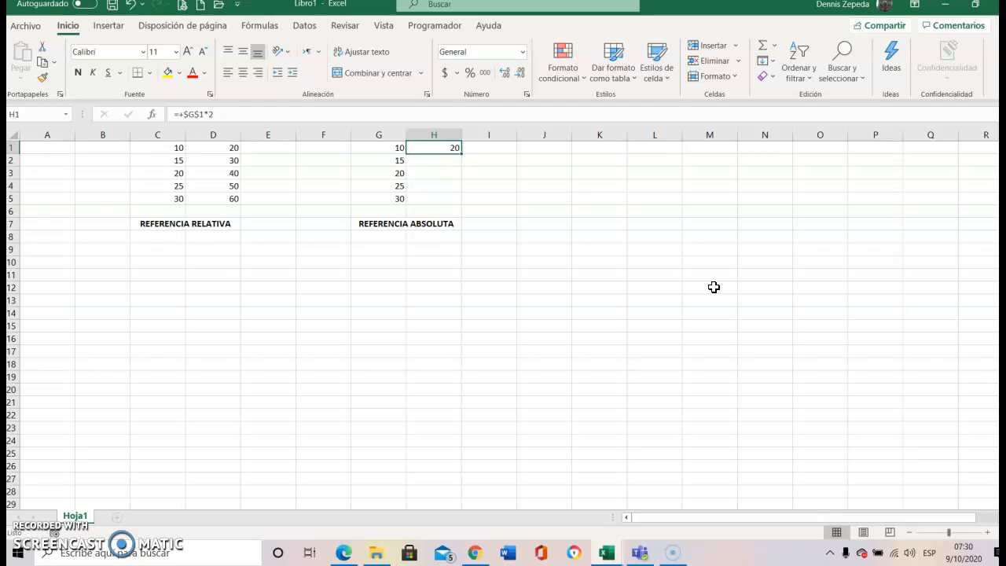
- Copy the formula in H1 down to H2:H5
key("ctrl+c")
key("Down")
key("shift+Down")
key("shift+Down")
key("shift+Down")
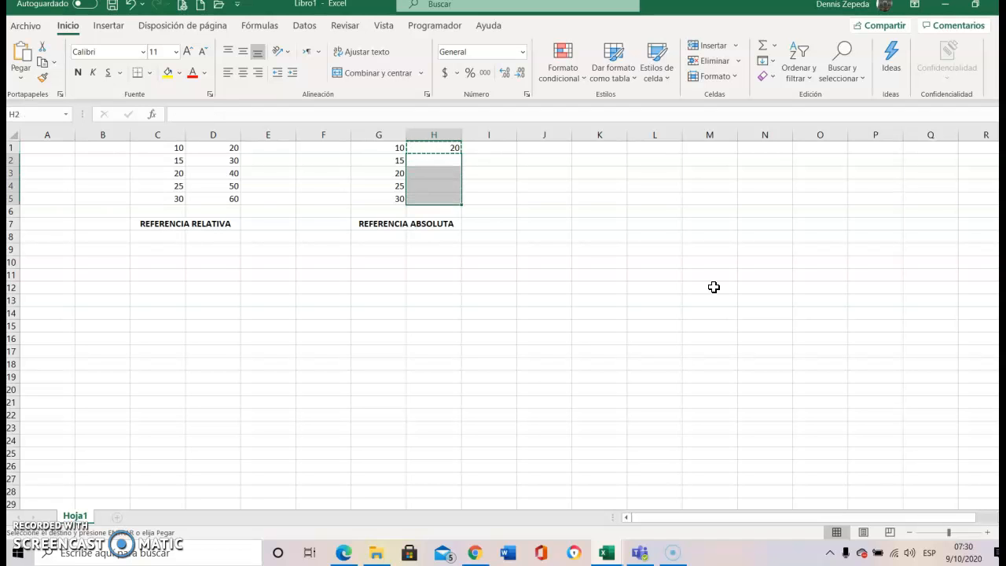
key("ctrl+v")
key("Escape")
- Examine the formulas in H1:H5 cell by cell to check their absolute references
key("Down")
key("Up")
key("Up")
key("Down")
key("Down")
key("Down")
key("Down")
key("Up")
key("Up")
key("Up")
key("Up")
key("Down")
key("Down")
key("Down")
key("Down")
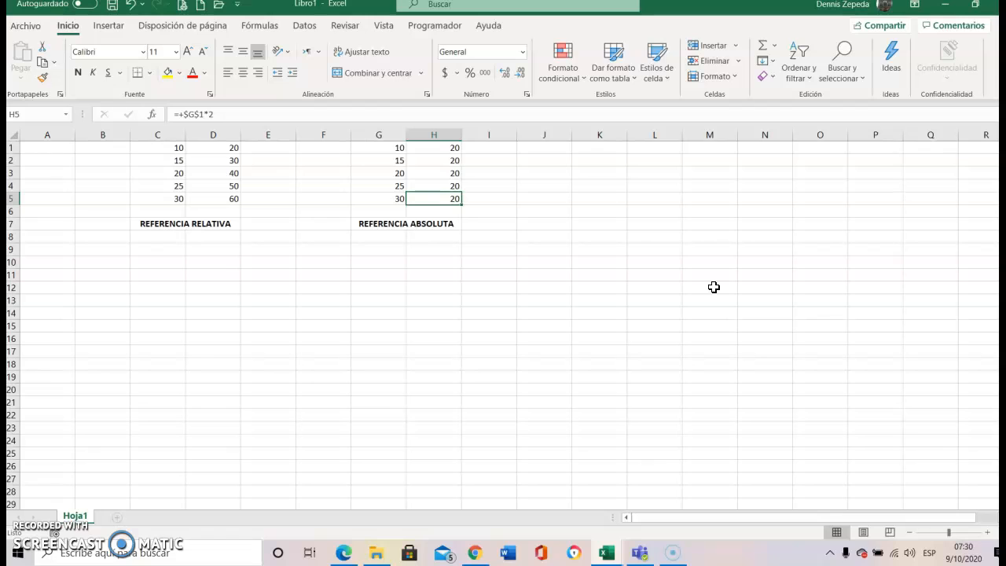
- Review the relative-reference formulas in D1:D5 for comparison
key("Left")
key("Left")
key("Left")
key("Left")
key("Up")
key("Up")
key("Up")
key("Up")
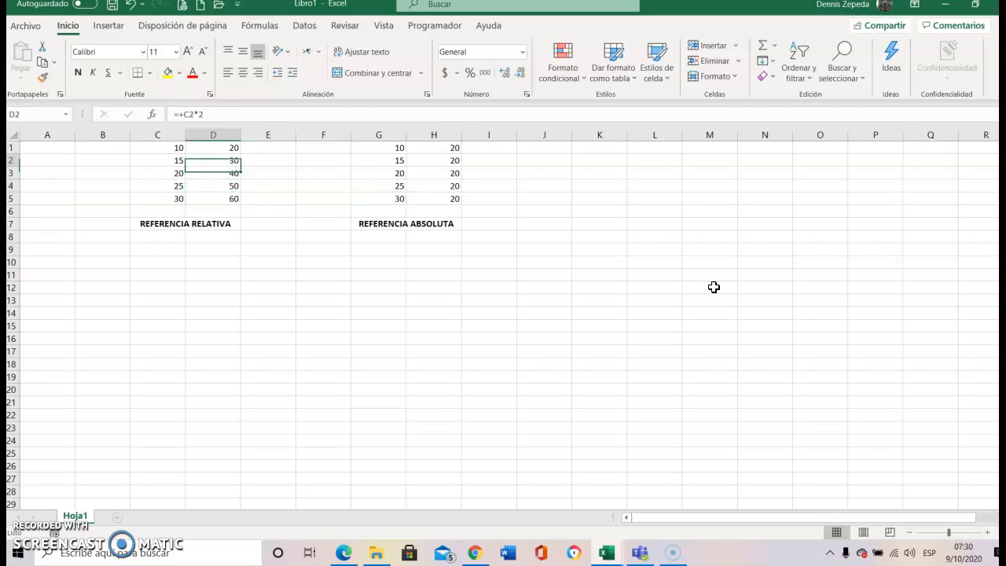
- Look through the source numbers in G1:G5 above the REFERENCIA ABSOLUTA label
key("Right")
key("Right")
key("Right")
key("Right")
key("Right")
key("Right")
key("Right")
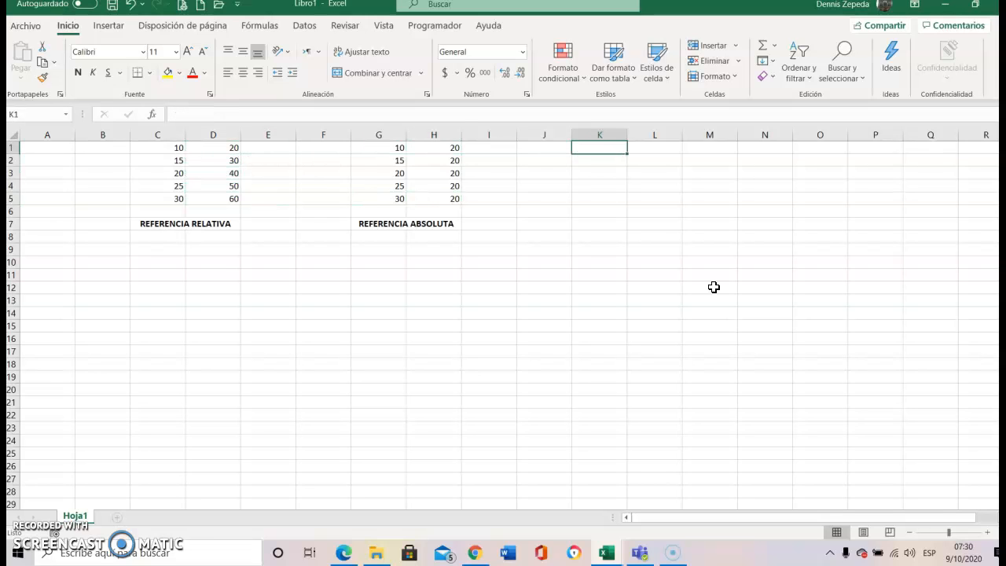
key("Right")
key("Left")
key("Left")
key("Left")
key("Left")
key("Left")
key("Down")
key("Down")
key("Down")
key("Down")
key("Up")
key("Up")
key("Up")
key("Up")
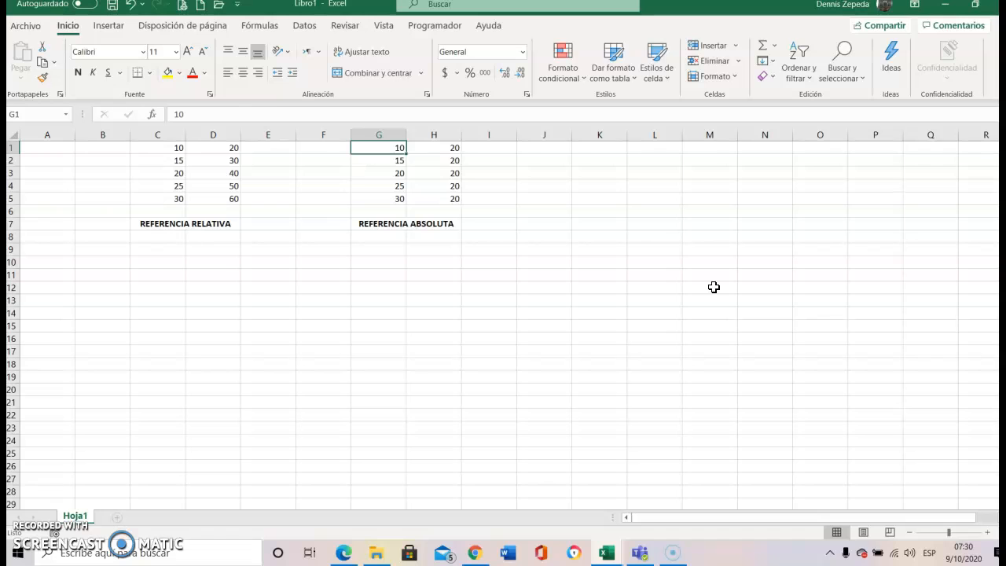
- Replace the numbers in G1:G5 with 800, 500, 900, 1000 and 750
type("800")
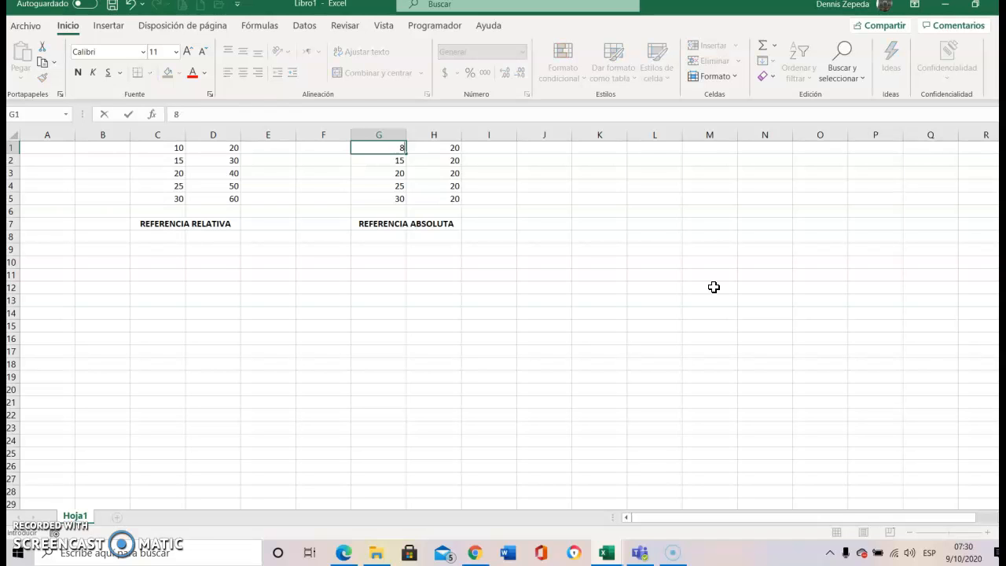
key("Return")
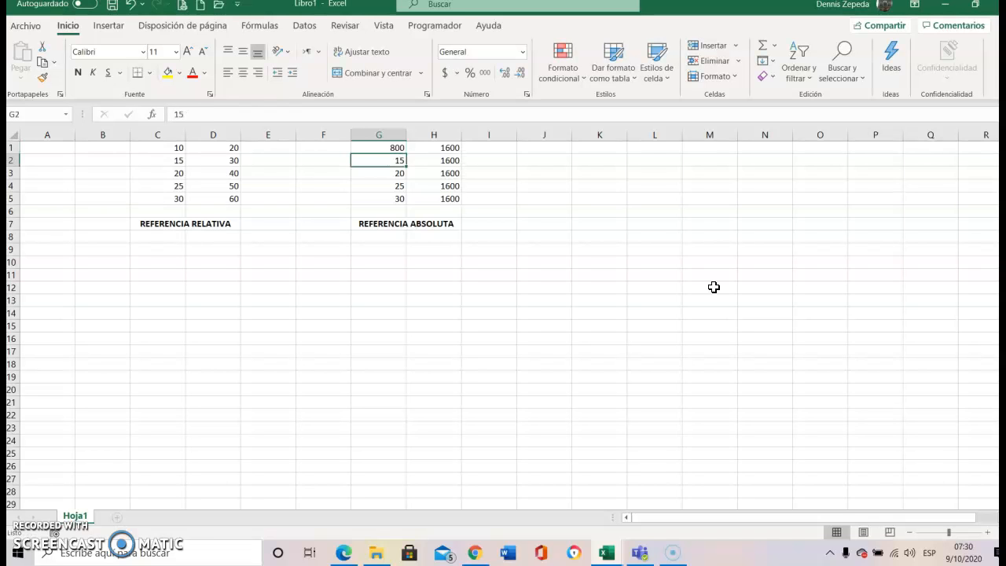
type("500")
key("Return")
type("900")
key("Return")
type("1000")
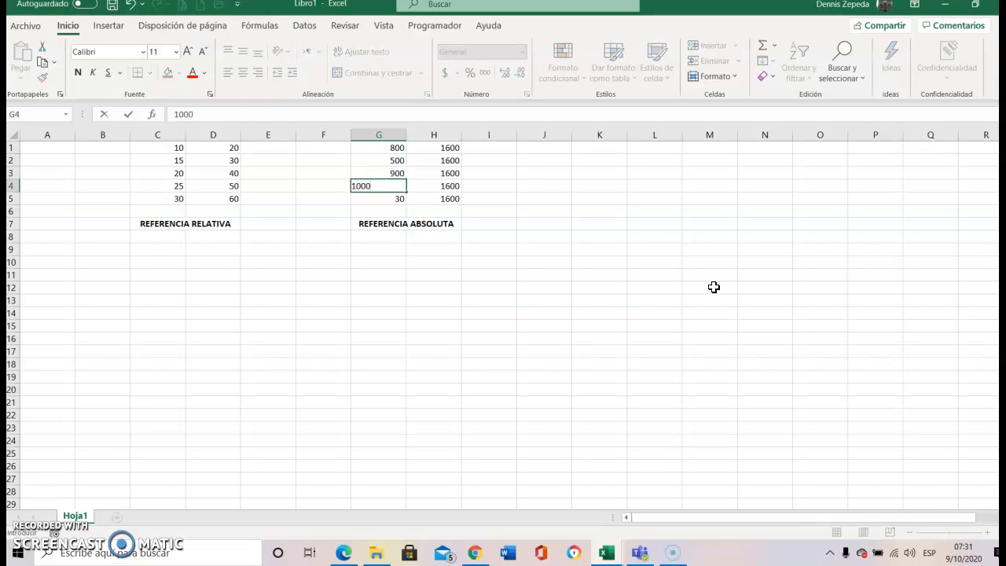
key("Return")
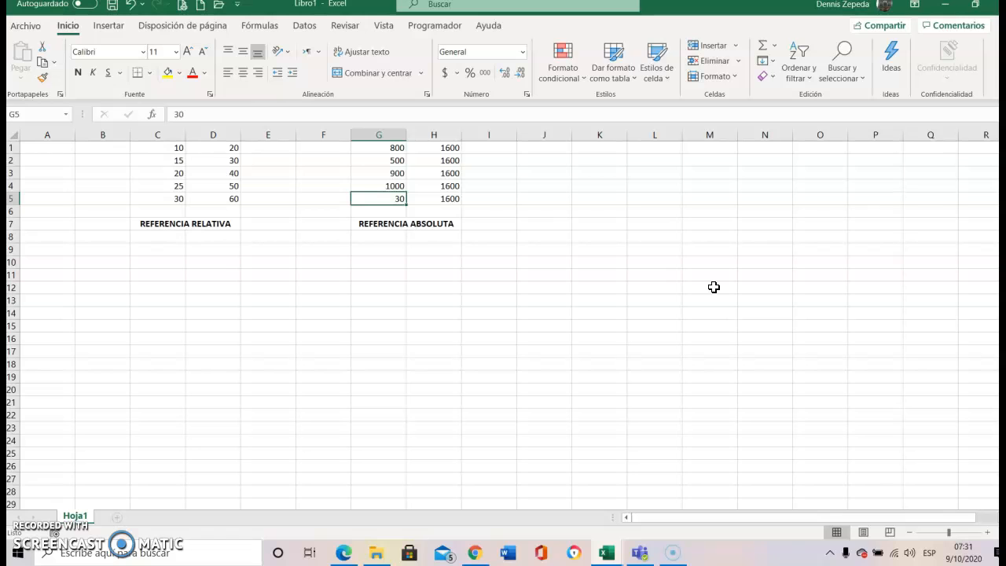
type("750")
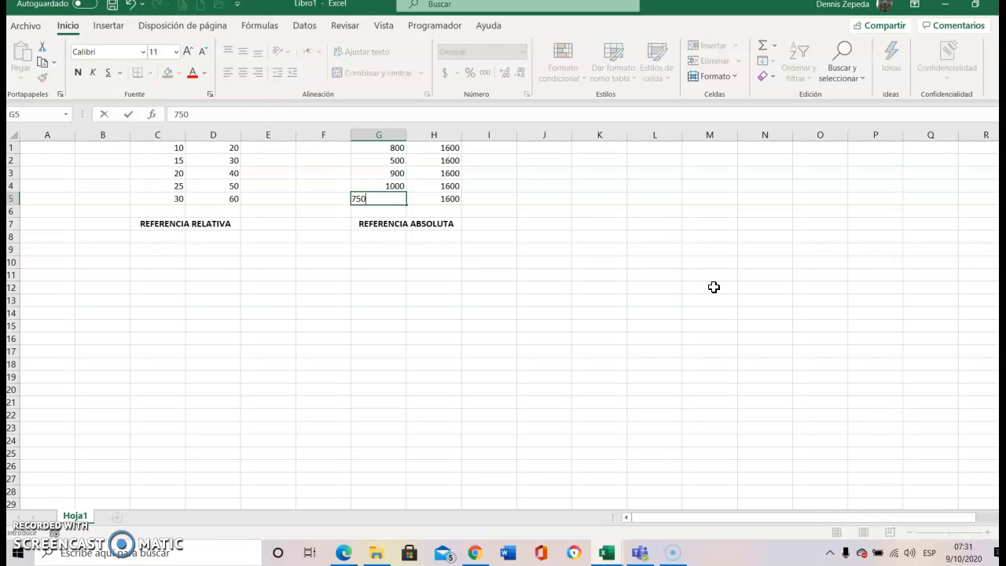
key("Return")
- Apply the dollar accounting number format to the values in G1:G5
key("Up")
key("Up")
key("Up")
key("Up")
key("Up")
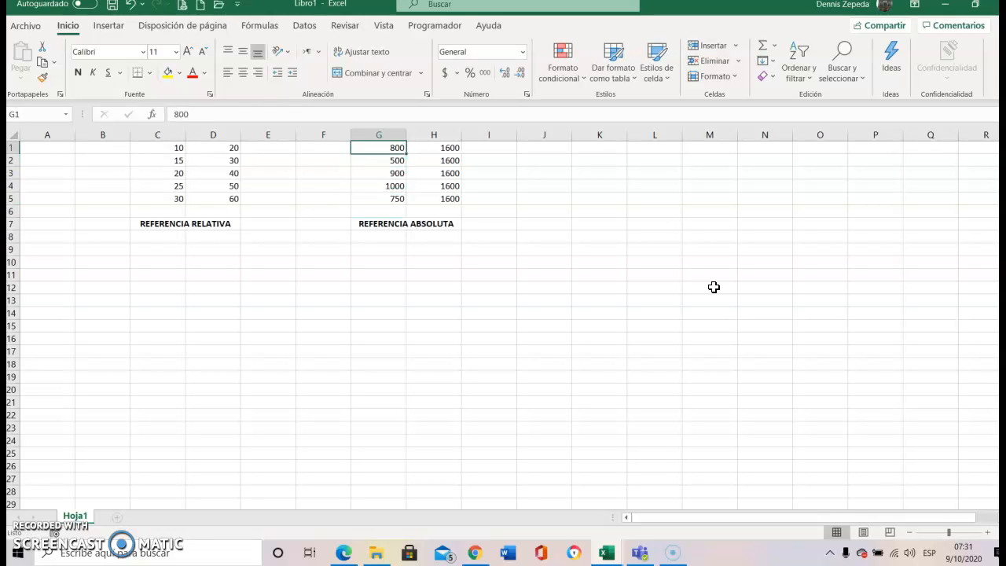
key("shift+Down")
key("shift+Down")
key("shift+Down")
key("shift+Down")
left_click(444, 72)
- Clear the formulas from H1:H5
left_click(458, 148)
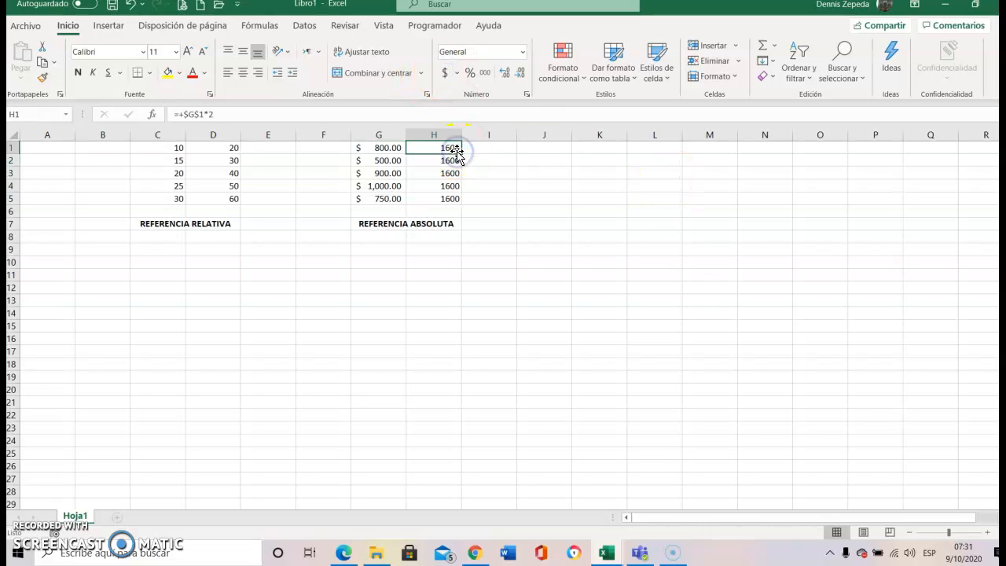
key("shift+Down")
key("shift+Down")
key("shift+Down")
key("shift+Down")
key("Delete")
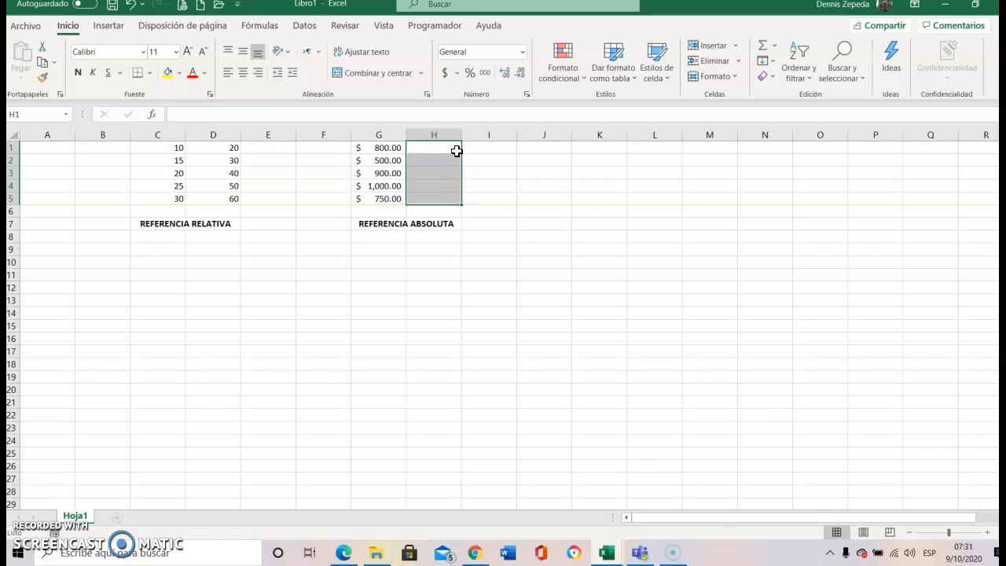
- Enter the percentage 3% in cell K1
key("Right")
key("Right")
key("Right")
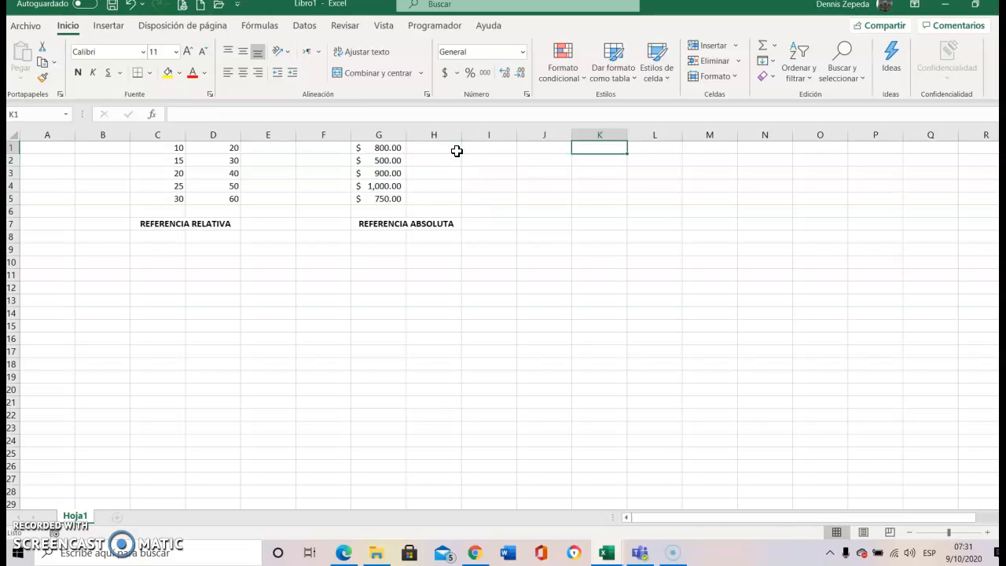
type("3%")
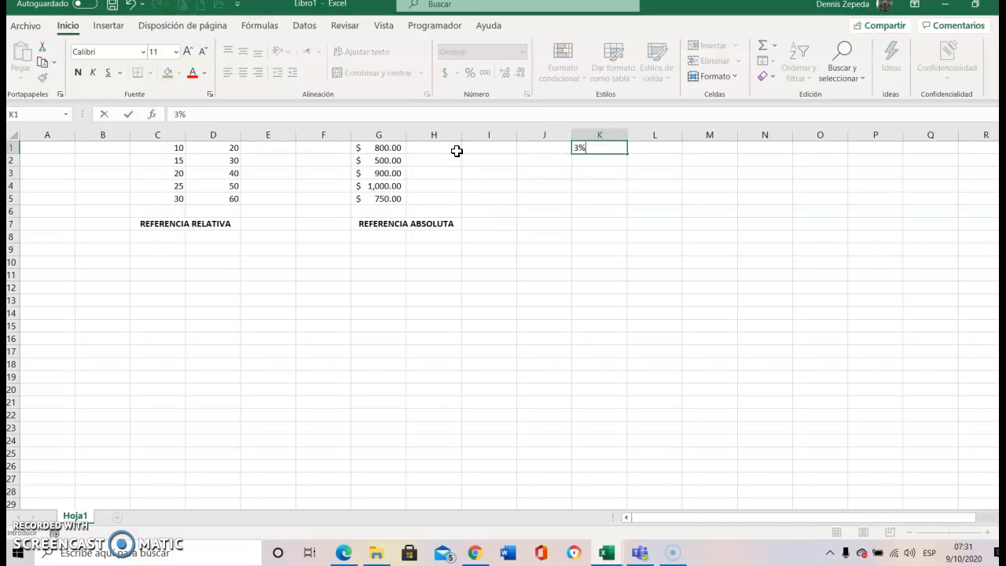
key("Return")
- Enter the formula +G1*K1 in H1 to multiply the first amount by the percentage
key("Up")
key("Left")
key("Left")
key("Left")
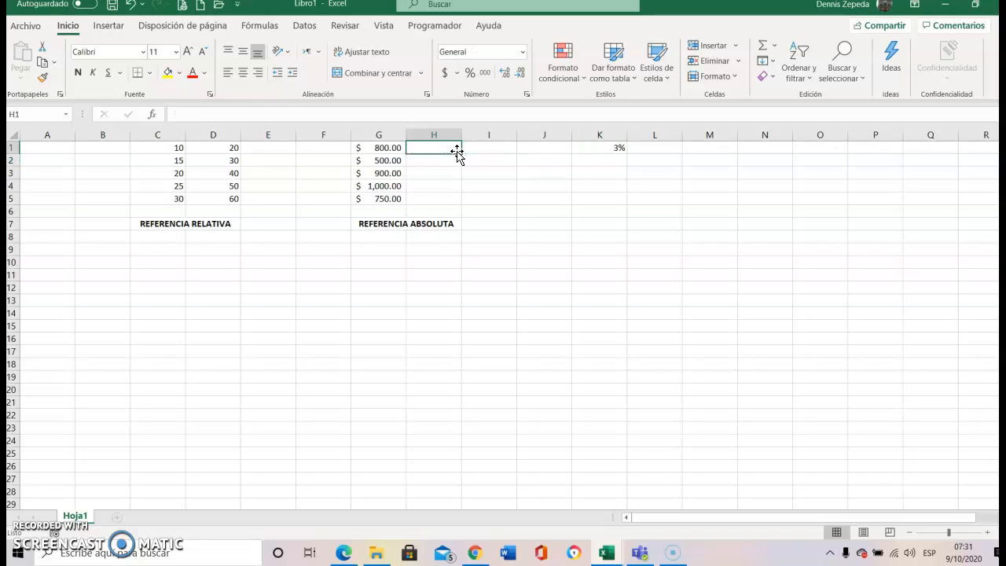
type("+")
key("Left")
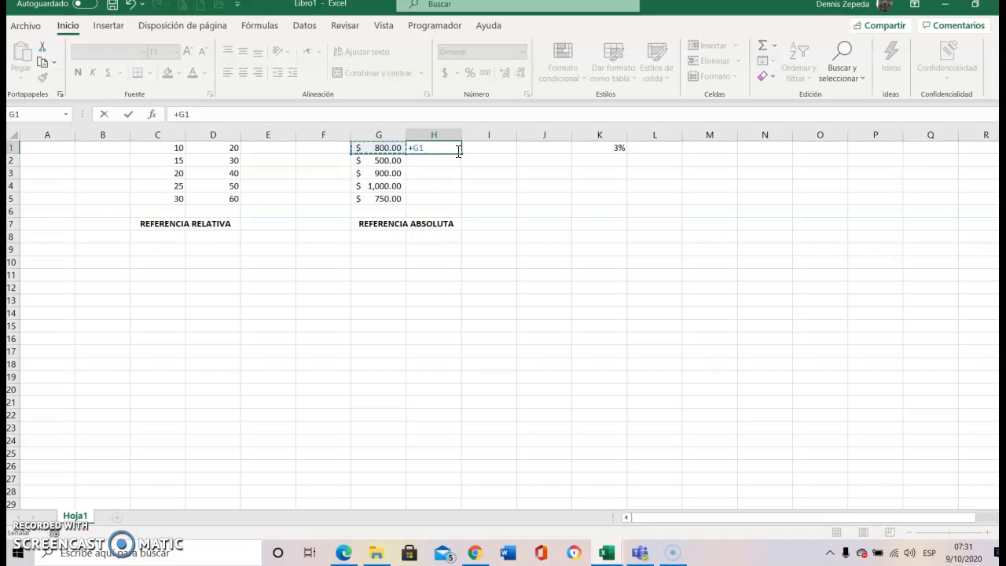
type("*")
left_click(602, 147)
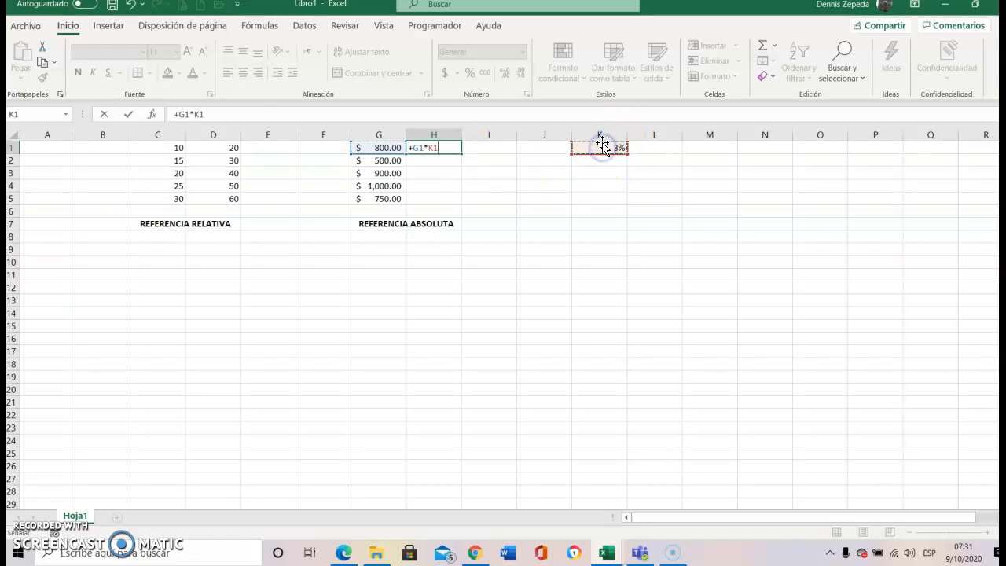
key("Return")
key("Up")
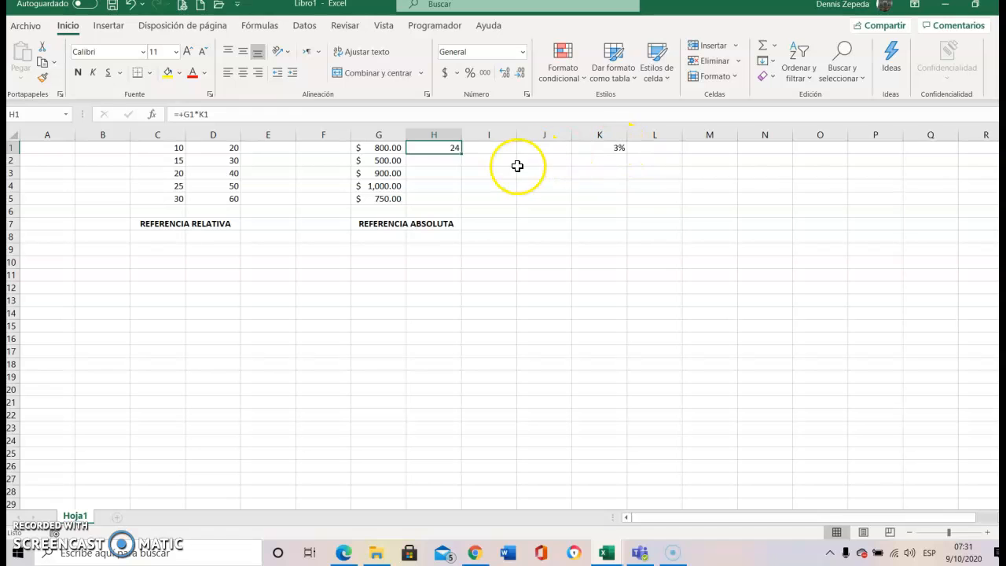
- Make the K1 reference in H1's formula absolute so that it reads =+G1*$K$1
left_click(199, 115)
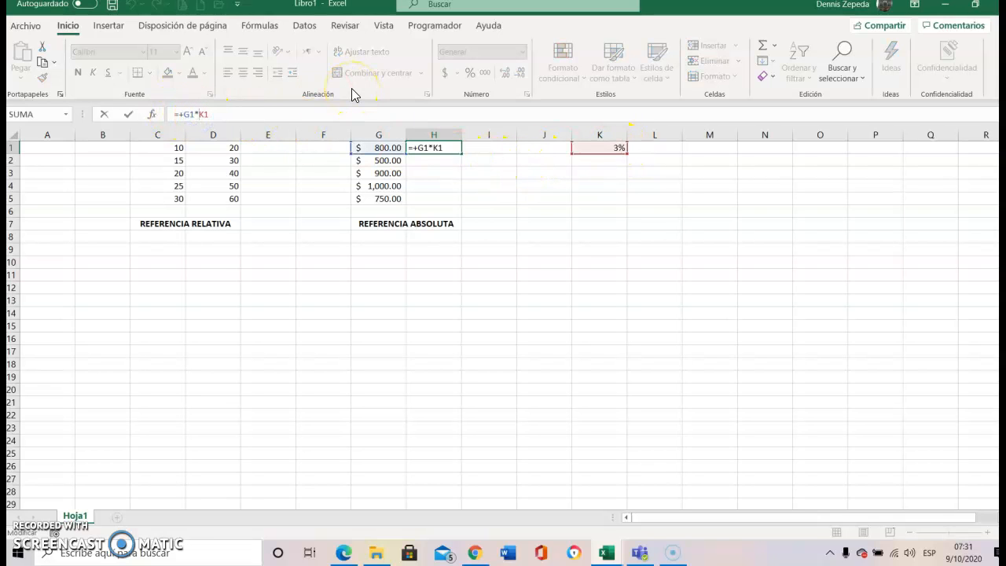
type("$")
key("Right")
type("$")
key("Return")
key("Up")
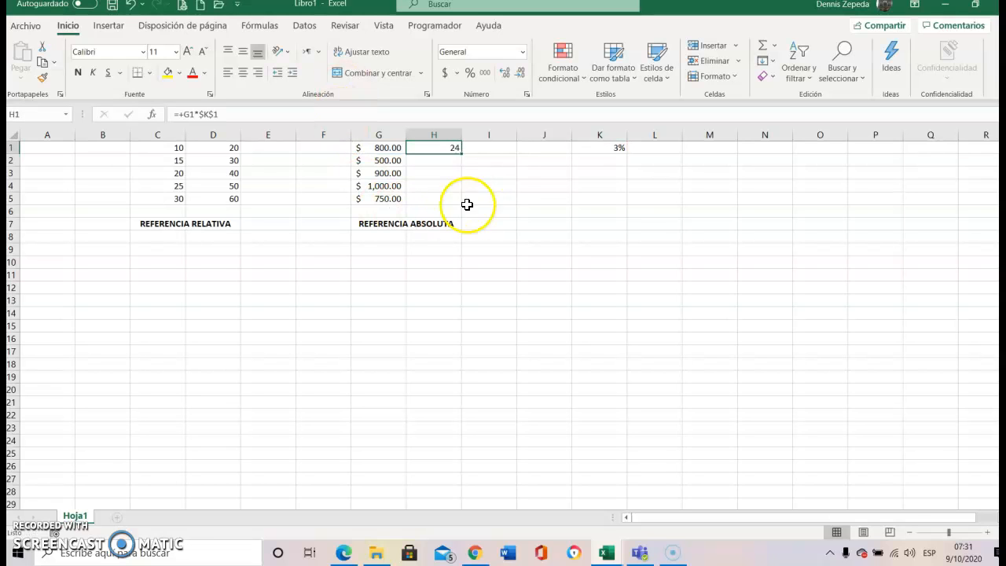
- Fill the percentage formula from H1 down through H5
left_click_drag(462, 154, 471, 201)
left_click(507, 164)
left_click(428, 147)
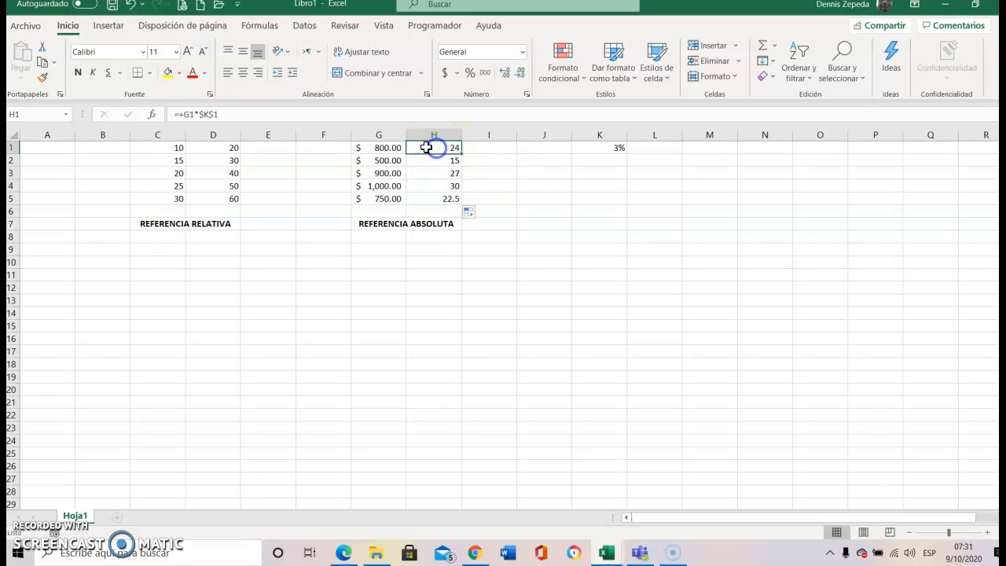
- Examine the percentage formulas in H1 through H5 to compare how their row and fixed-cell references behave
key("Down")
key("Down")
key("Down")
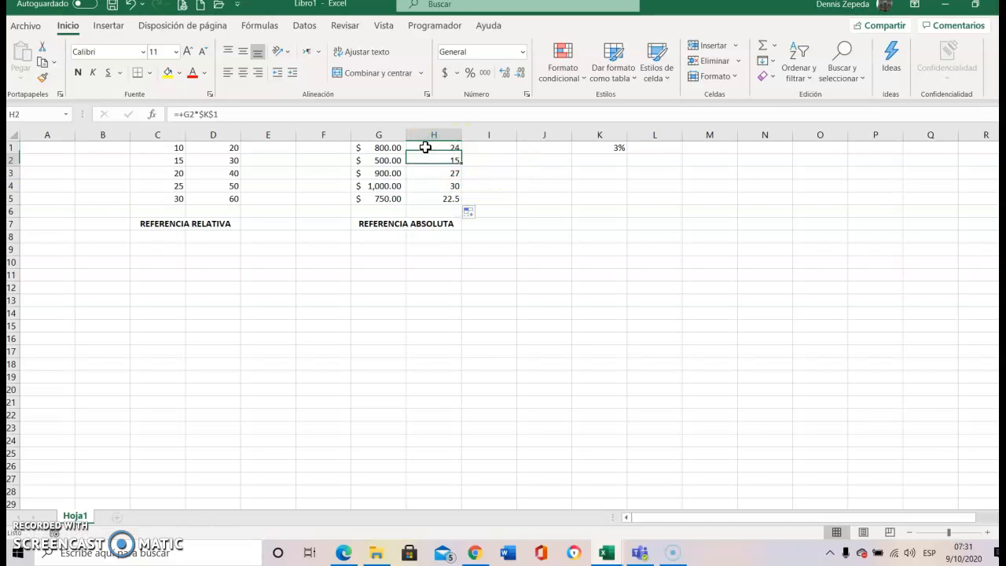
key("Down")
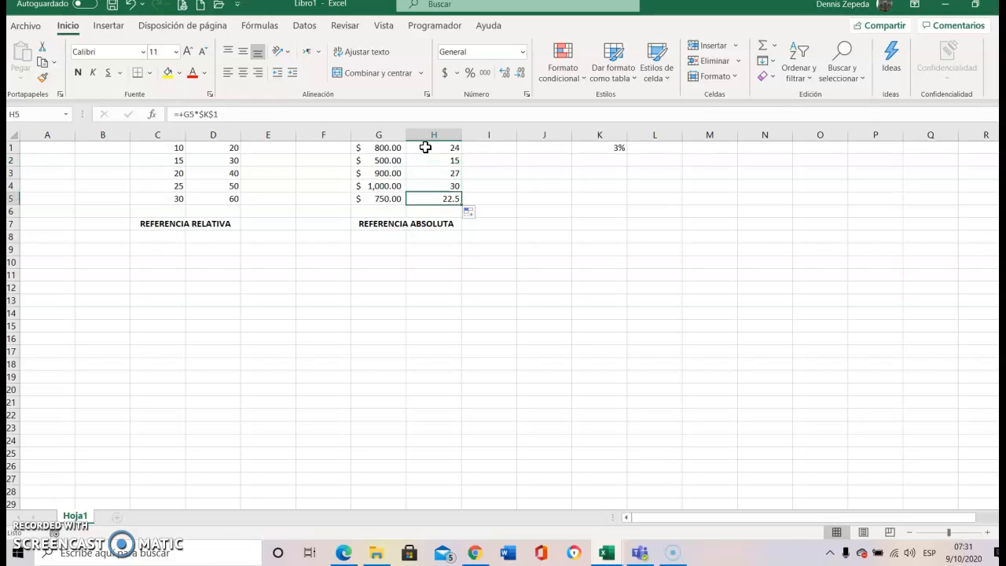
key("Up")
key("Up")
key("Up")
key("Up")
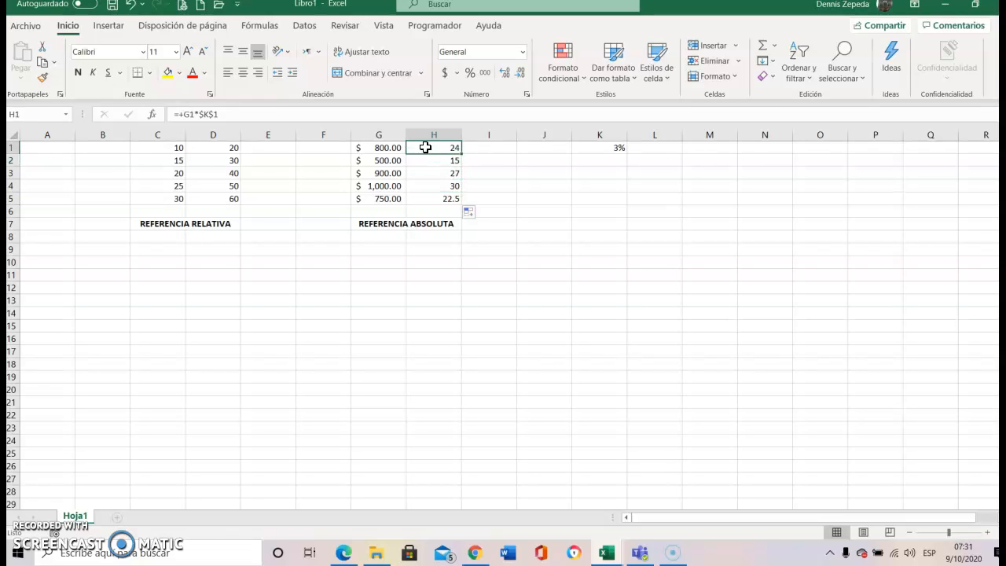
- Apply the dollar accounting format to the results in H1:H5
key("shift+Down")
key("shift+Down")
key("shift+Down")
key("shift+Down")
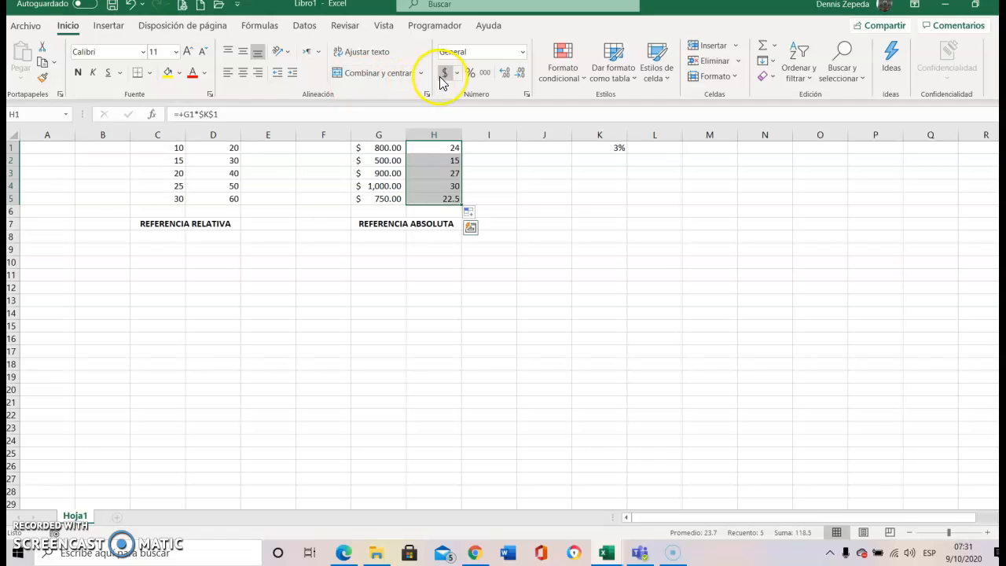
left_click(441, 76)
- Clear the copied percentage formulas from H2:H5, keeping only the one in H1
key("shift+Up")
key("shift+Up")
key("shift+Up")
key("shift+Up")
key("Down")
key("shift+Down")
key("shift+Down")
key("shift+Down")
key("Delete")
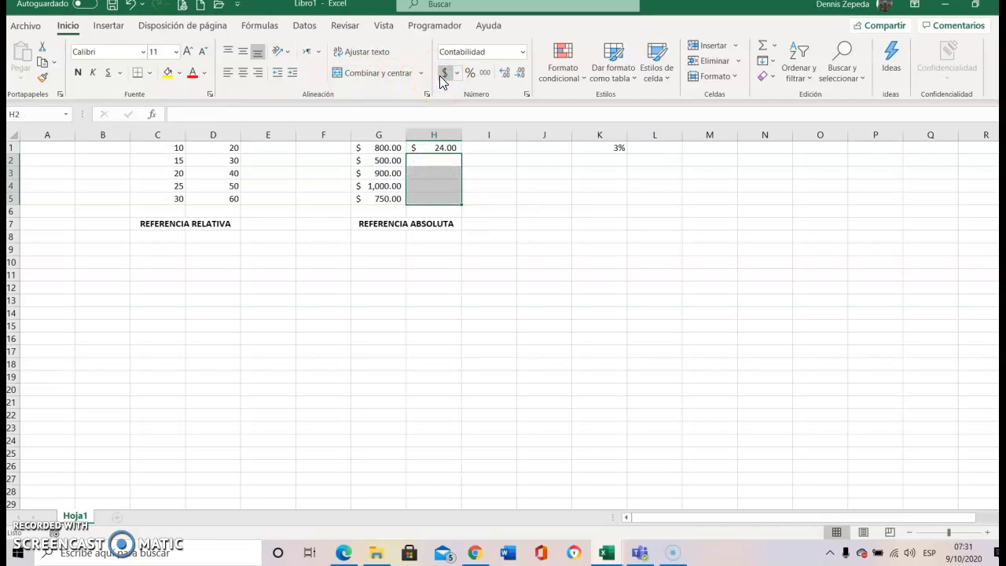
- Remove the dollar signs from the K1 reference in H1's formula so that it reads =+G1*K1
key("Up")
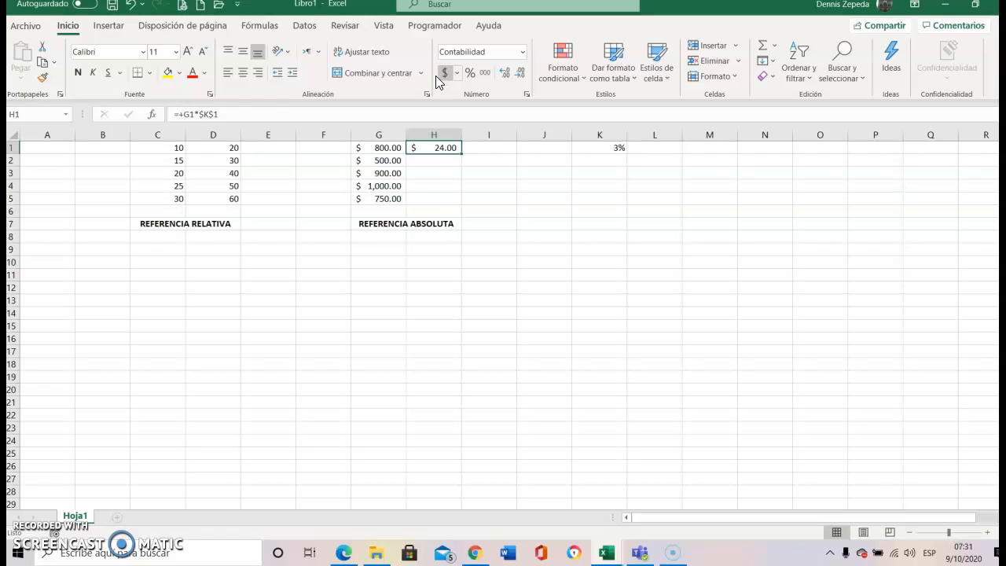
left_click(205, 115)
key("BackSpace")
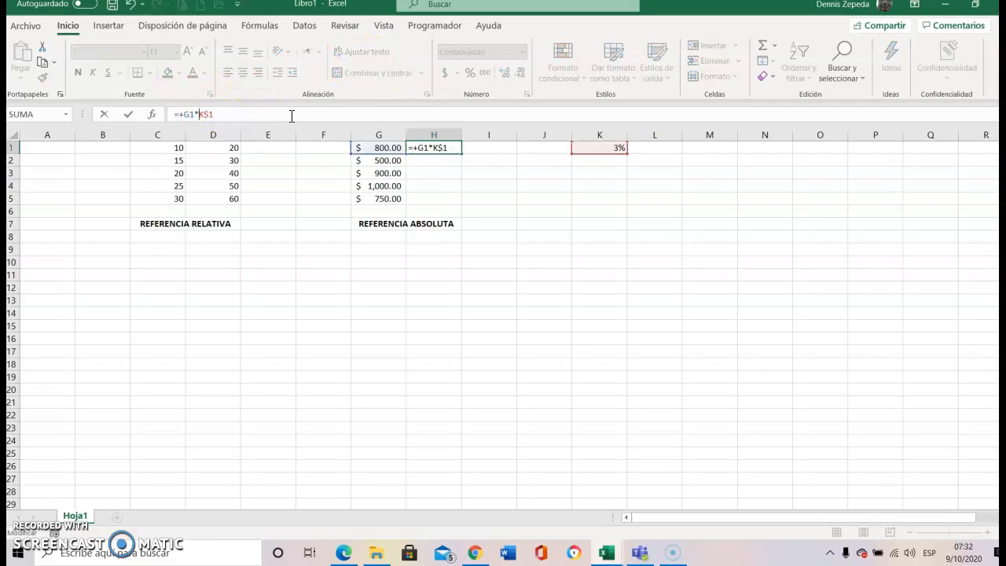
key("Return")
- Copy the relative formula from H1 into H2:H5 and check the references it produces
key("Up")
key("ctrl+c")
key("Down")
key("shift+Down")
key("shift+Down")
key("shift+Down")
key("ctrl+v")
key("Escape")
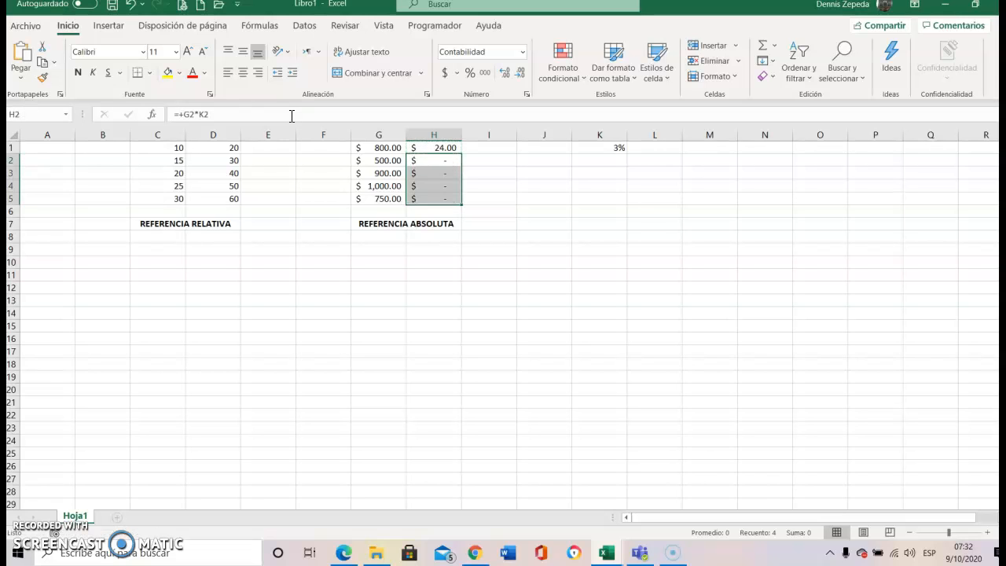
key("Down")
key("Up")
key("Up")
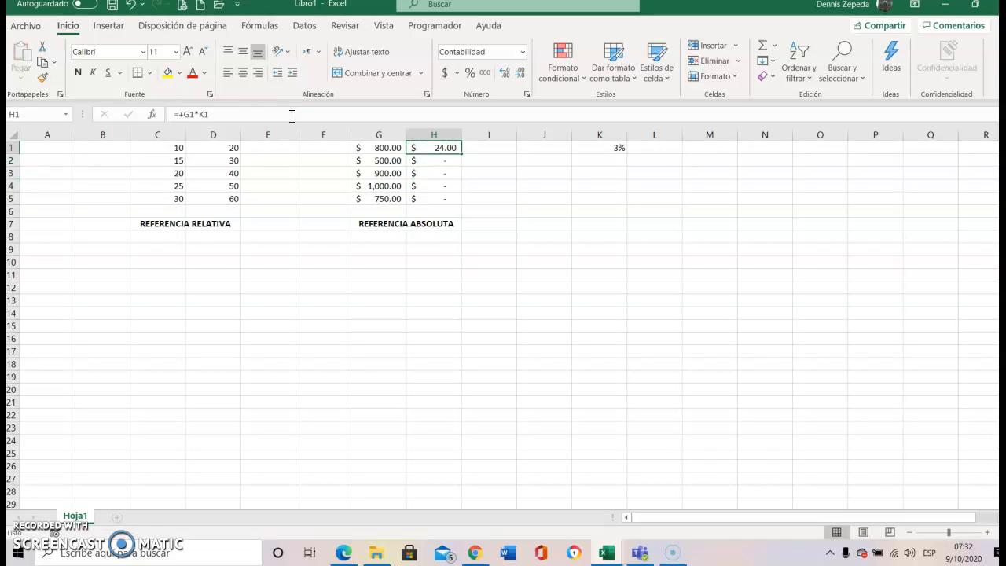
- Undo the paste, the edit of H1's formula and the clearing of H2:H5
left_click(129, 7)
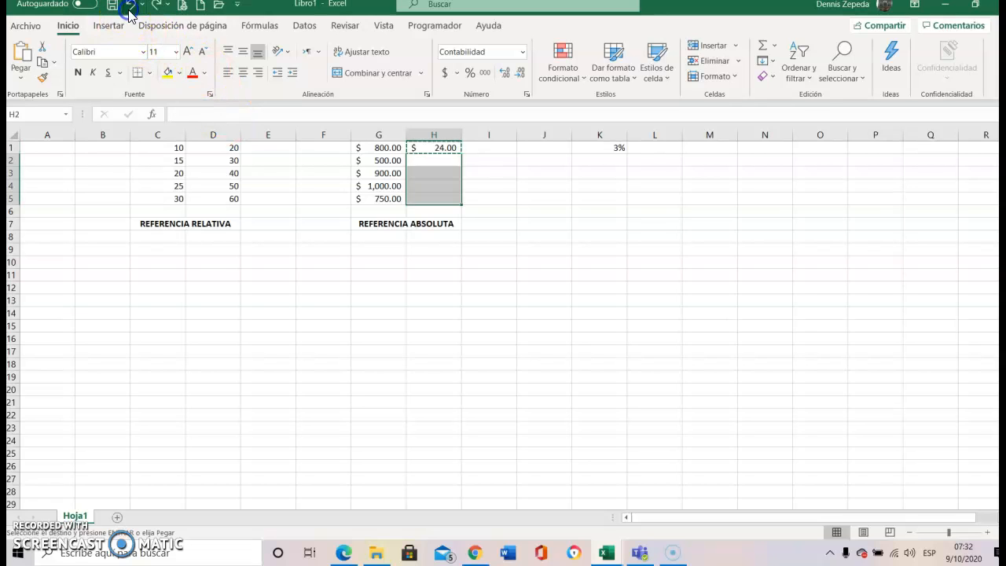
left_click(130, 6)
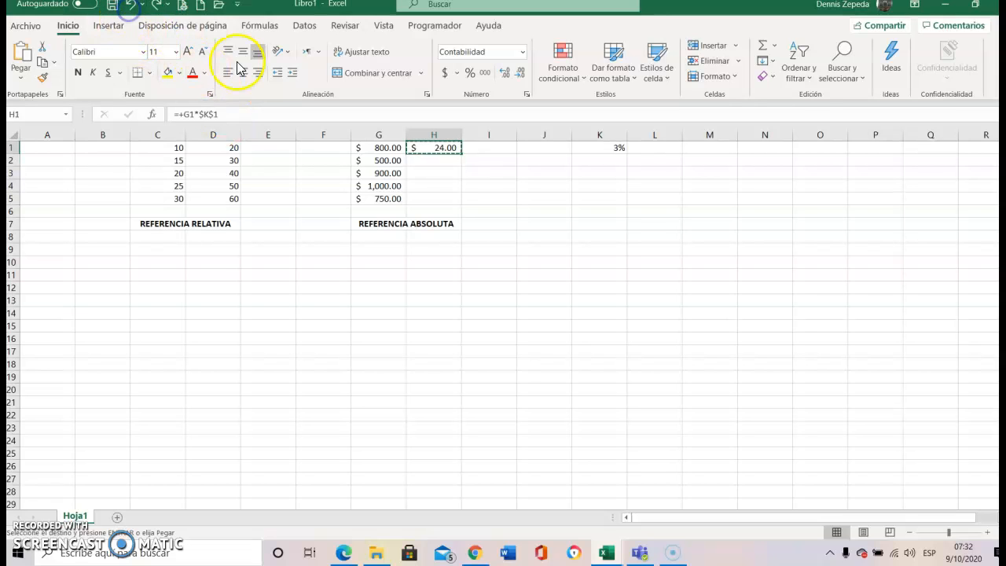
left_click(130, 6)
key("Escape")
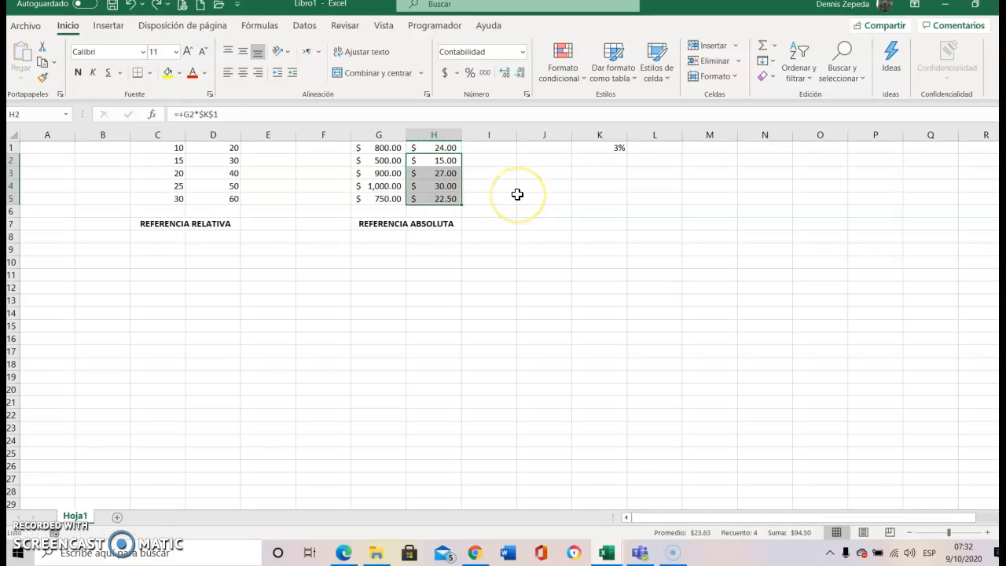
- Examine the formulas in H1 through H5 again, checking that each one refers to the absolute cell $K$1
left_click(504, 173)
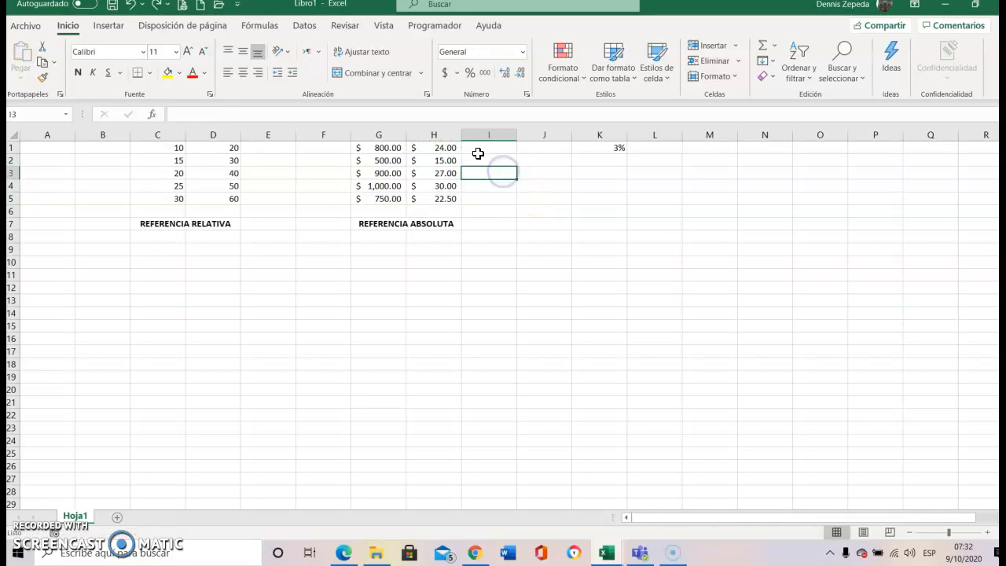
left_click(452, 148)
key("Down")
key("Down")
key("Down")
key("Down")
key("Down")
key("Up")
key("Up")
key("Up")
key("Up")
key("Up")
key("Down")
key("Down")
key("Down")
key("Down")
key("Down")
key("Up")
key("Up")
key("Up")
key("Up")
key("Up")
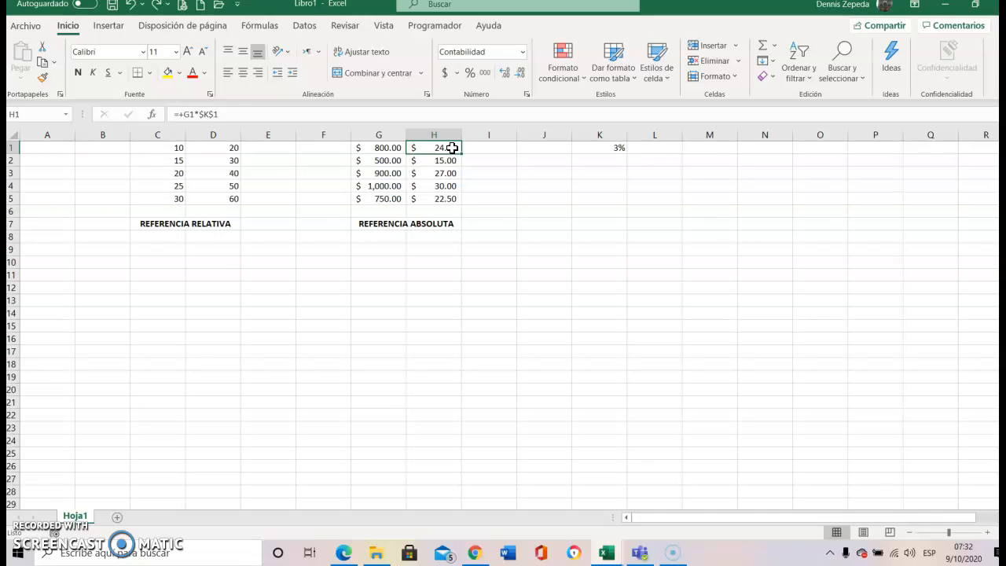
- Change the percentage in cell K1 to 4%
key("Right")
key("Left")
key("Right")
key("Right")
key("Right")
type("4")
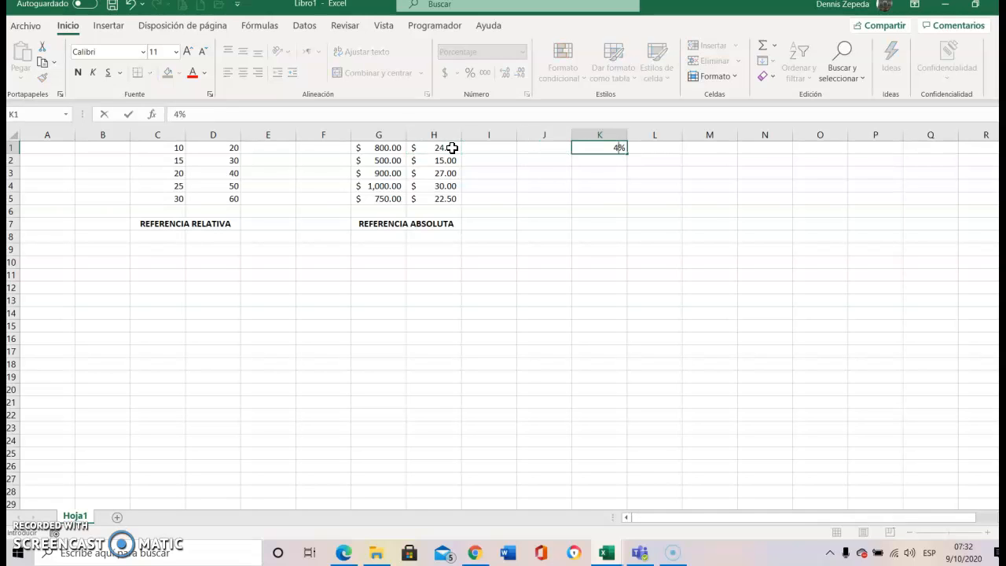
key("Return")
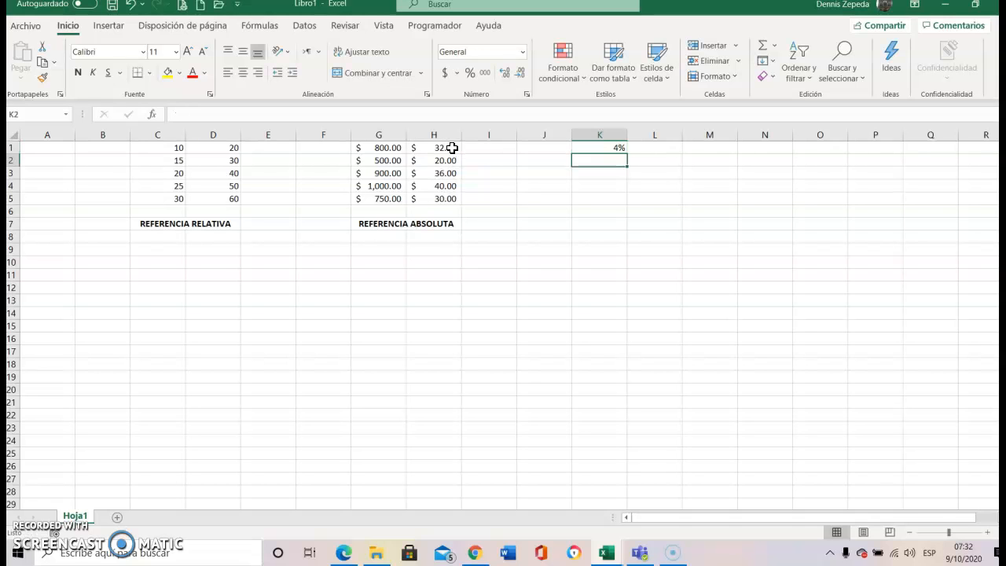